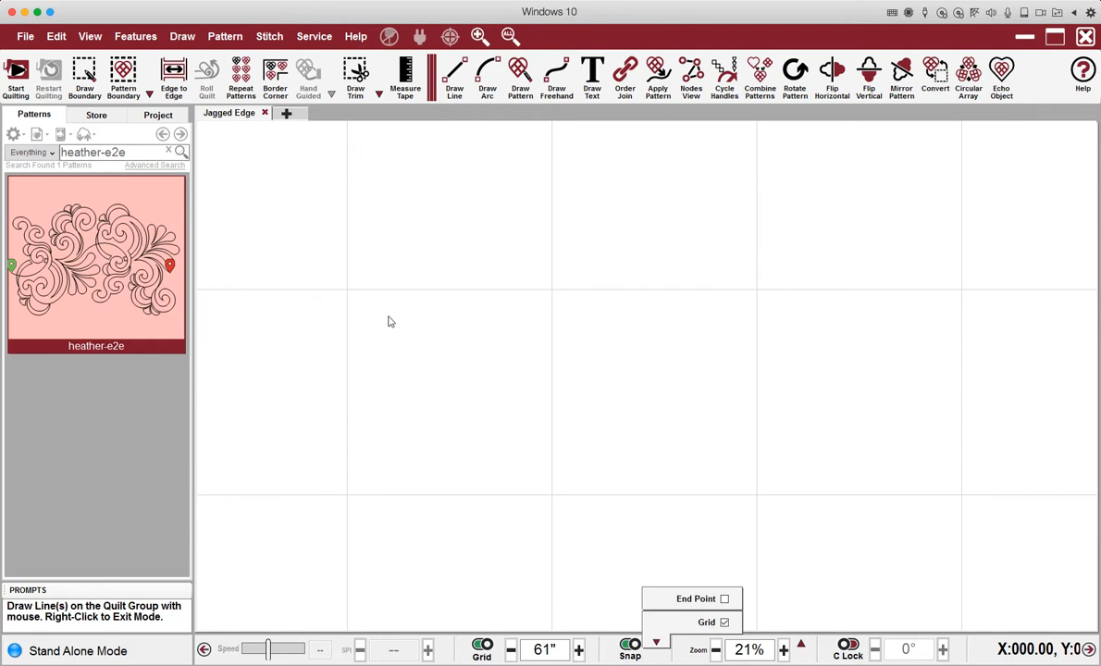
Select the Draw Line tool for the empty Jagged Edge canvas.
{"action": "left_click", "coordinate": [453, 75]}
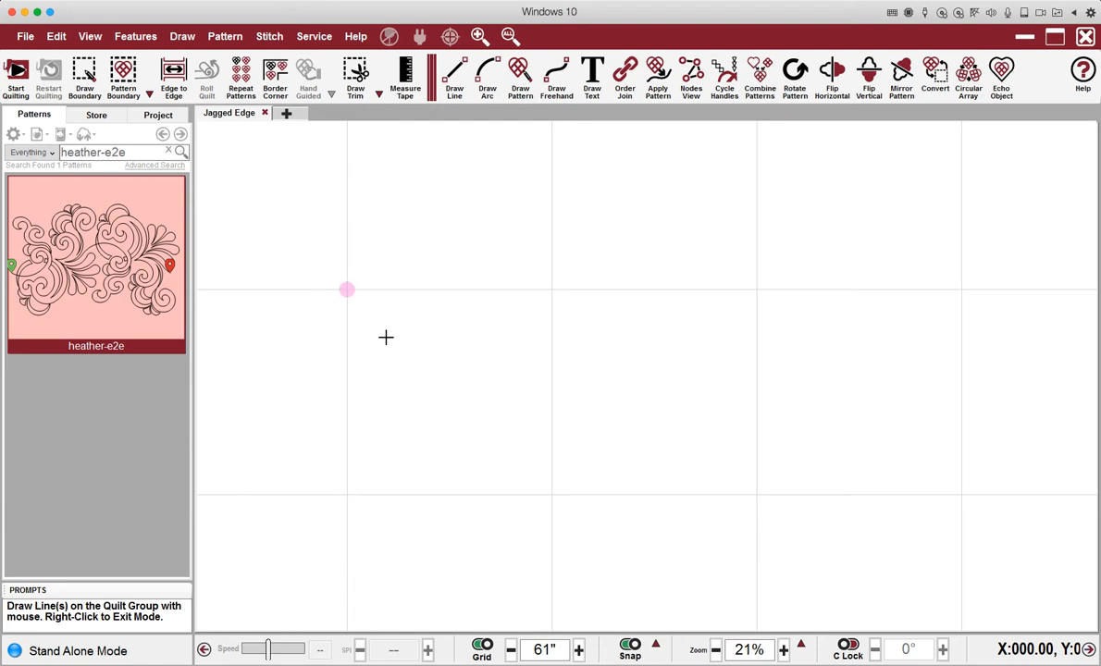
Draw a closed square on grid corners, starting and ending at its top-left corner.
{"action": "left_click", "coordinate": [346, 290]}
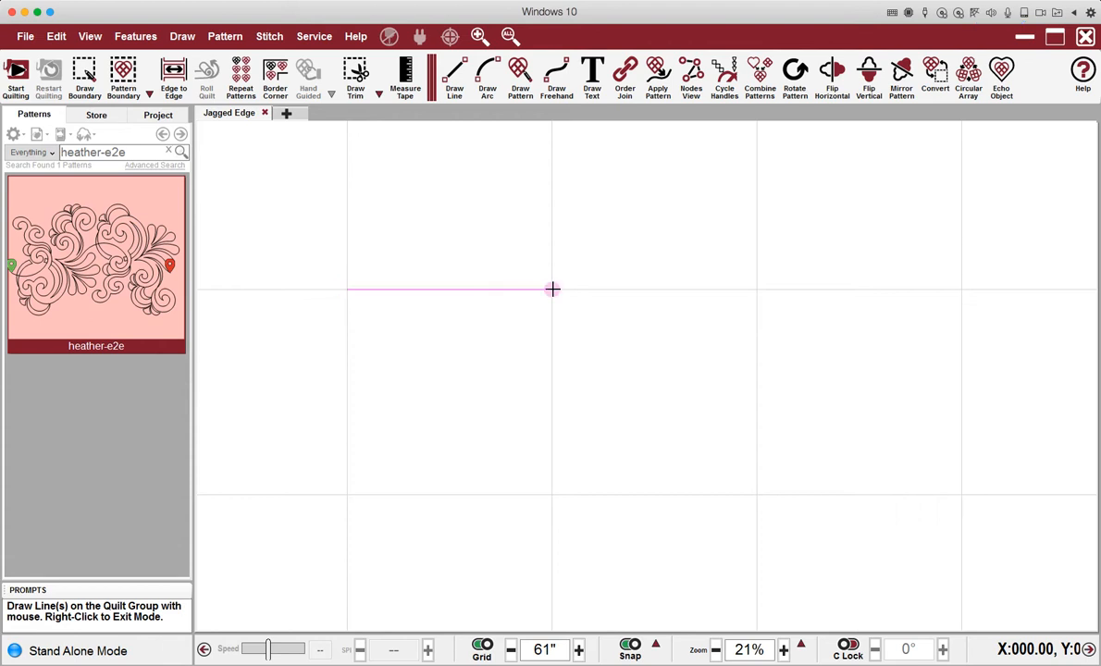
{"action": "left_click", "coordinate": [552, 495]}
{"action": "left_click", "coordinate": [346, 495]}
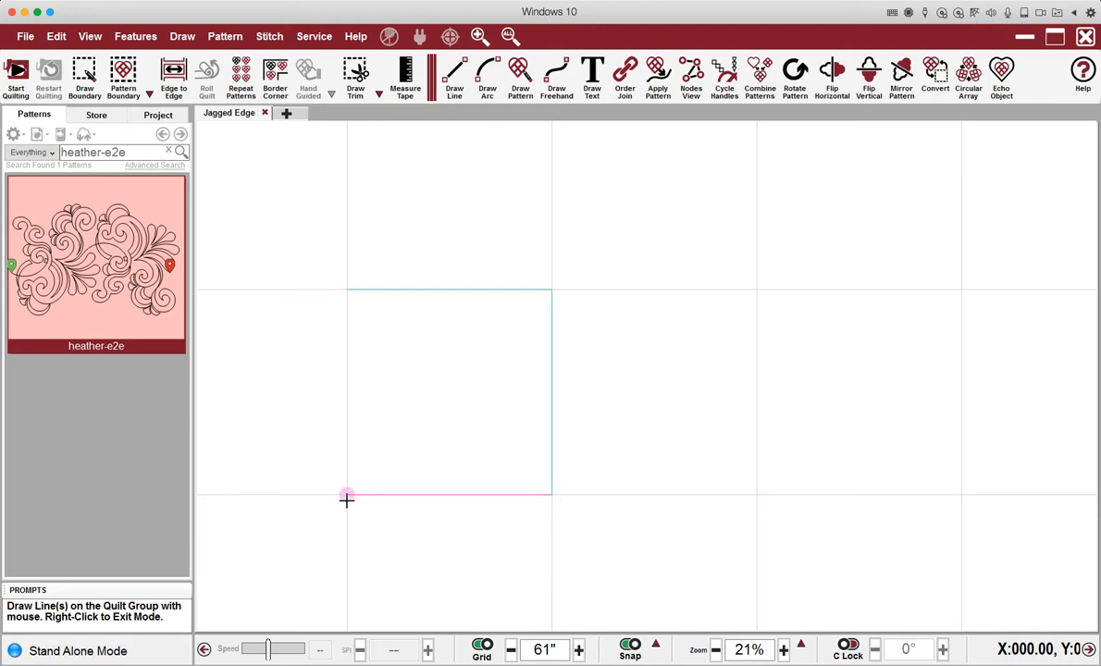
{"action": "left_click", "coordinate": [346, 289]}
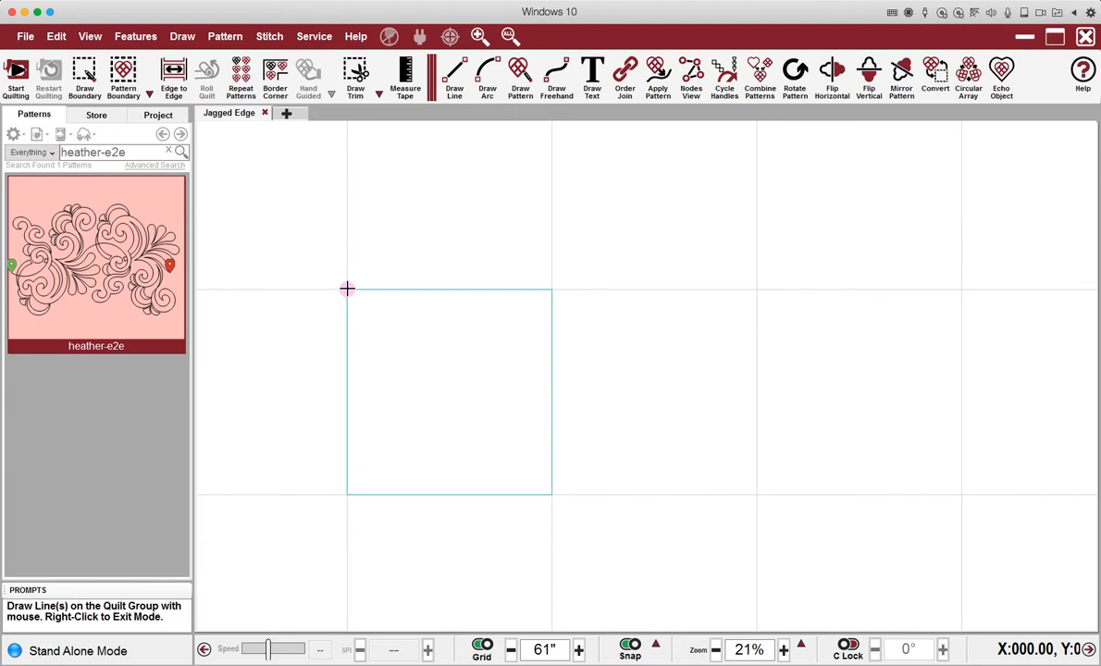
{"action": "right_click", "coordinate": [346, 289]}
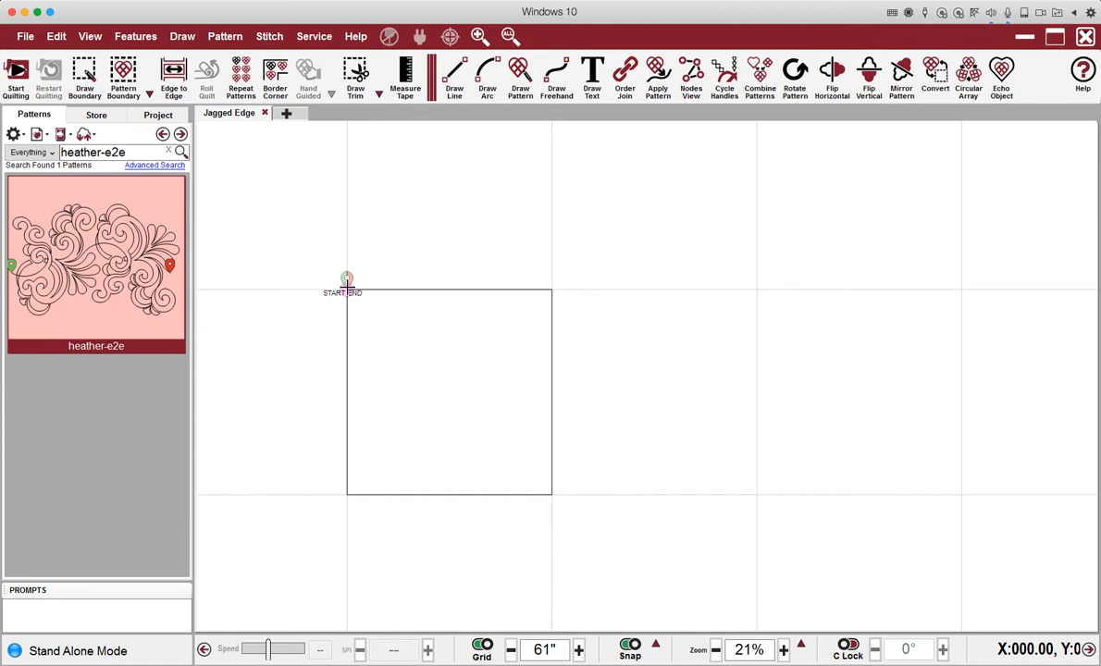
{"action": "right_click", "coordinate": [346, 290]}
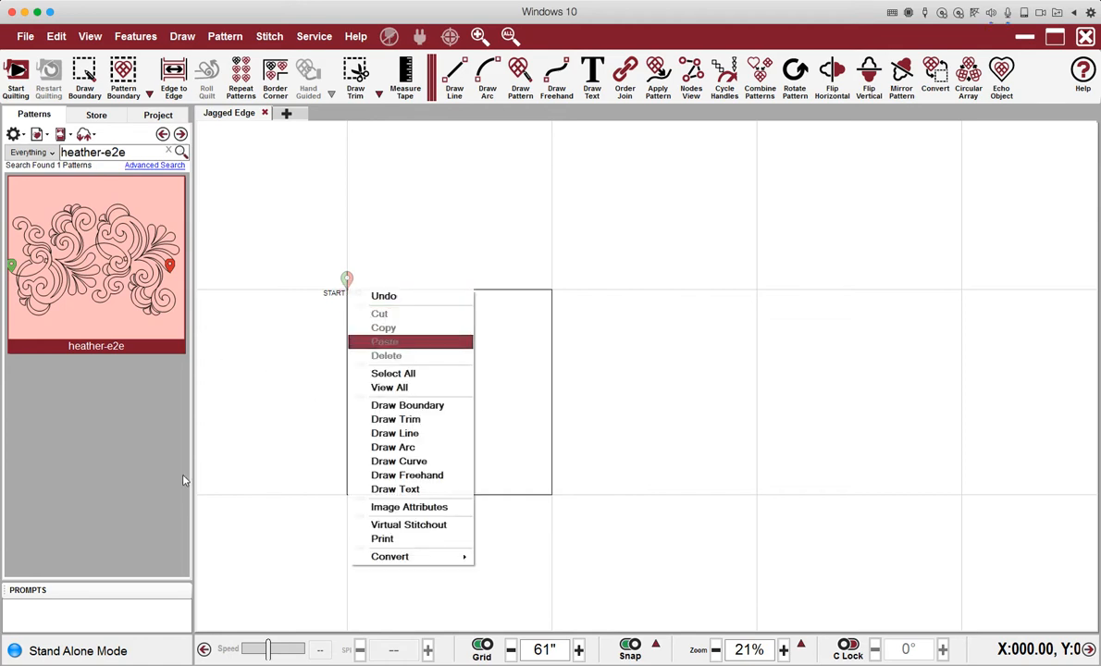
{"action": "left_click", "coordinate": [245, 308]}
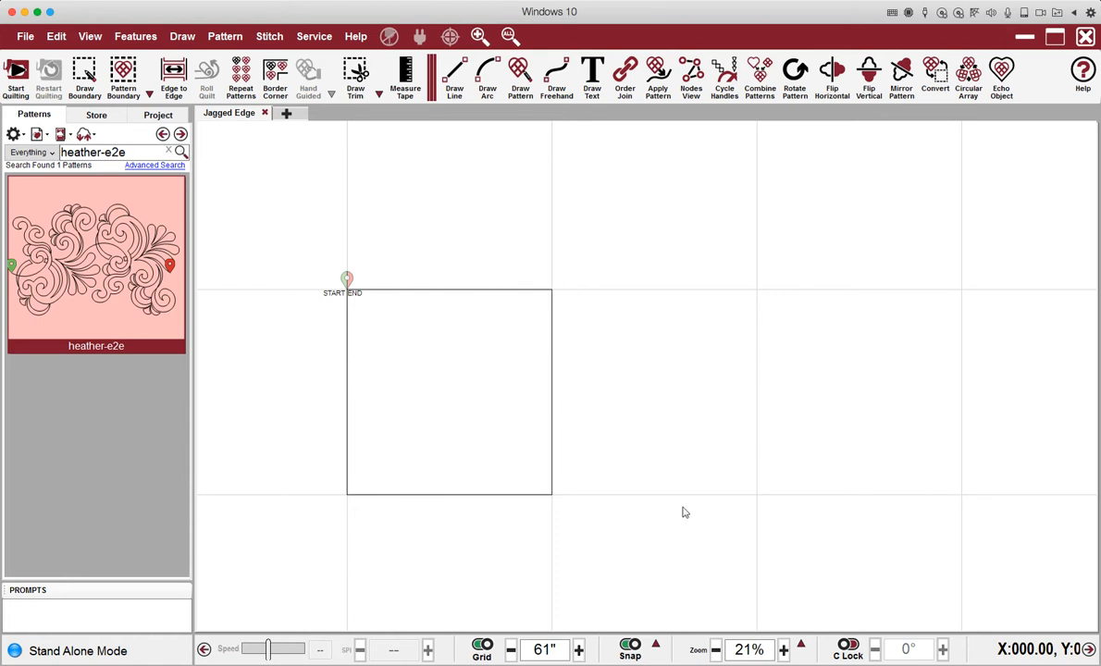
Turn off grid snapping and set the square's height to 72.
{"action": "left_click", "coordinate": [630, 645]}
{"action": "left_click", "coordinate": [440, 291]}
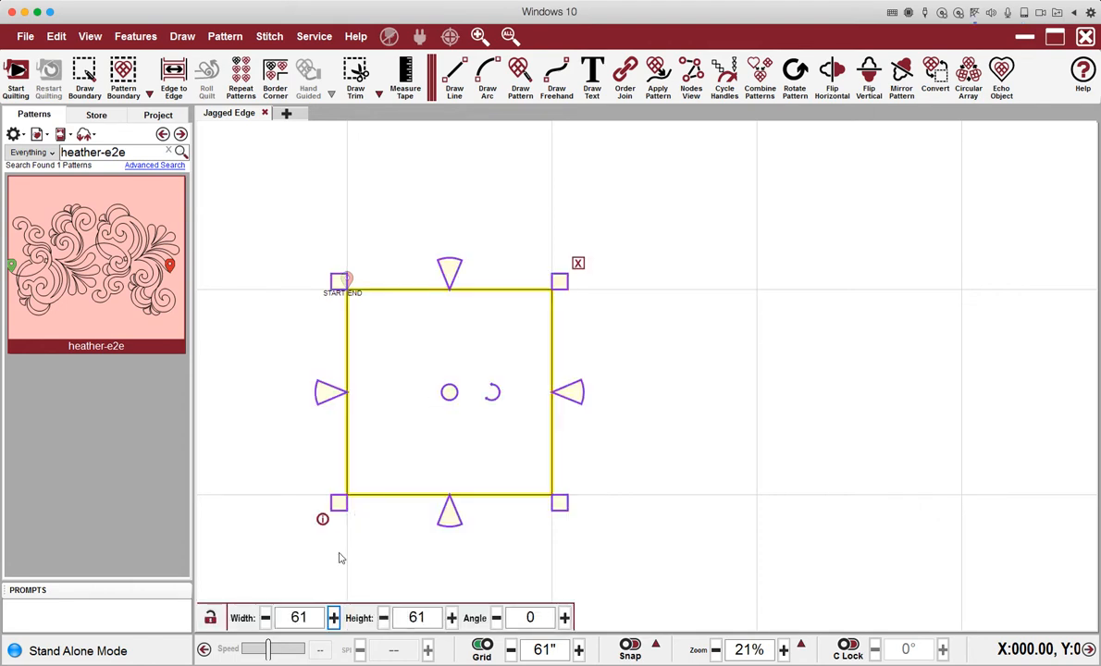
{"action": "double_click", "coordinate": [426, 617]}
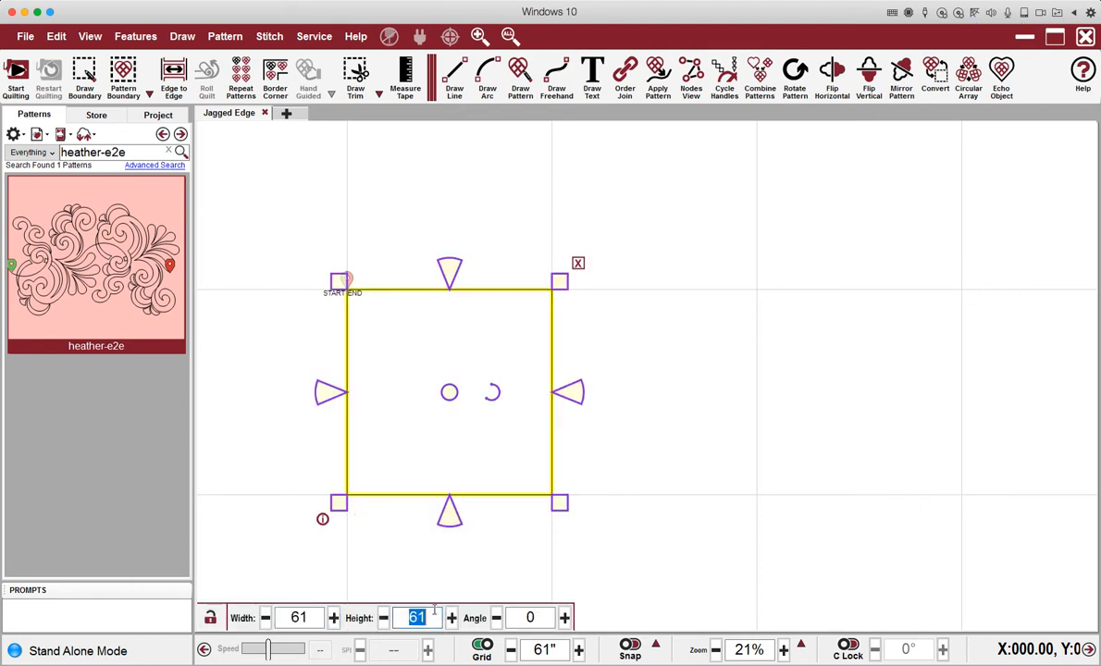
{"action": "type", "text": "72"}
{"action": "key", "text": "Return"}
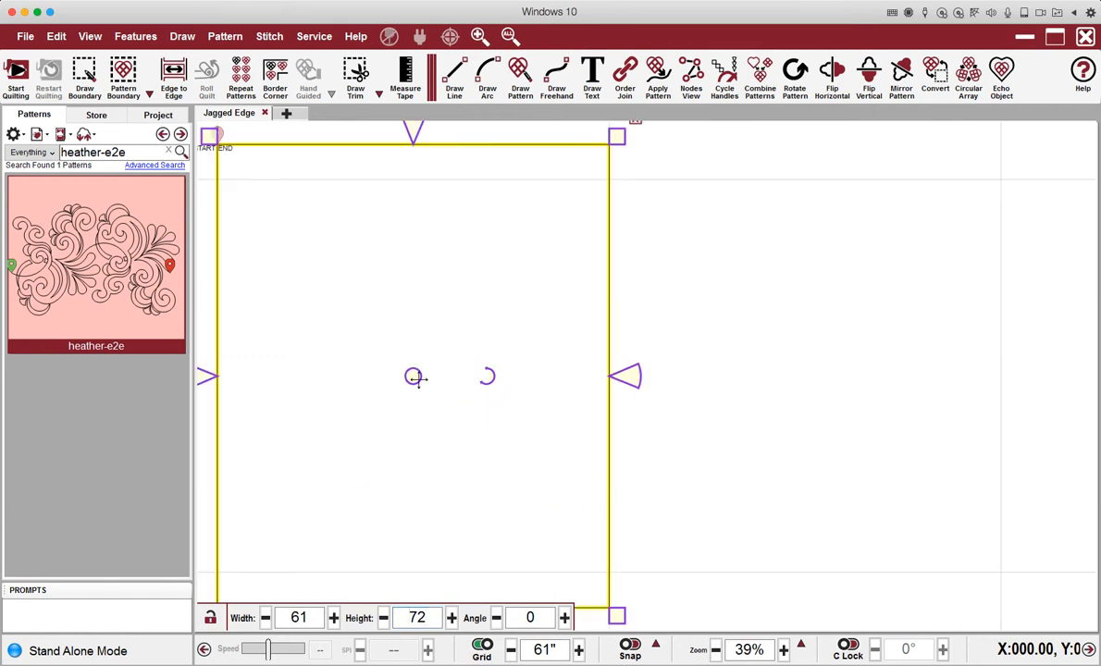
Nudge the 61 by 72 rectangle downward, recentre the view and reselect it.
{"action": "left_click_drag", "start_coordinate": [414, 378], "coordinate": [414, 412]}
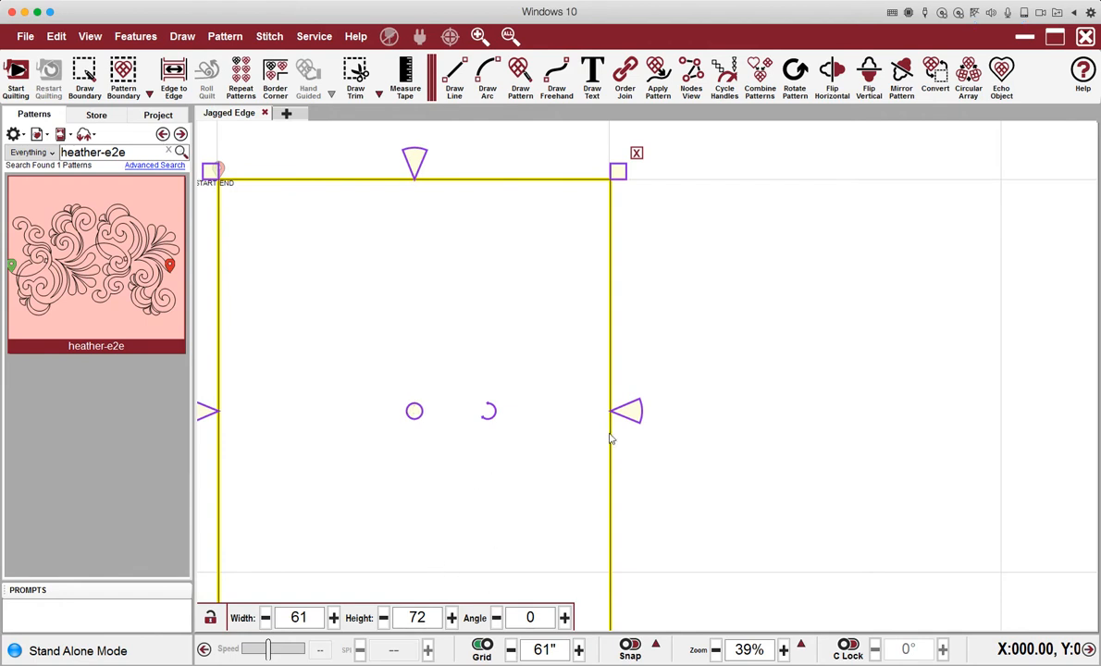
{"action": "scroll", "coordinate": [786, 386], "scroll_direction": "down", "scroll_amount": 2}
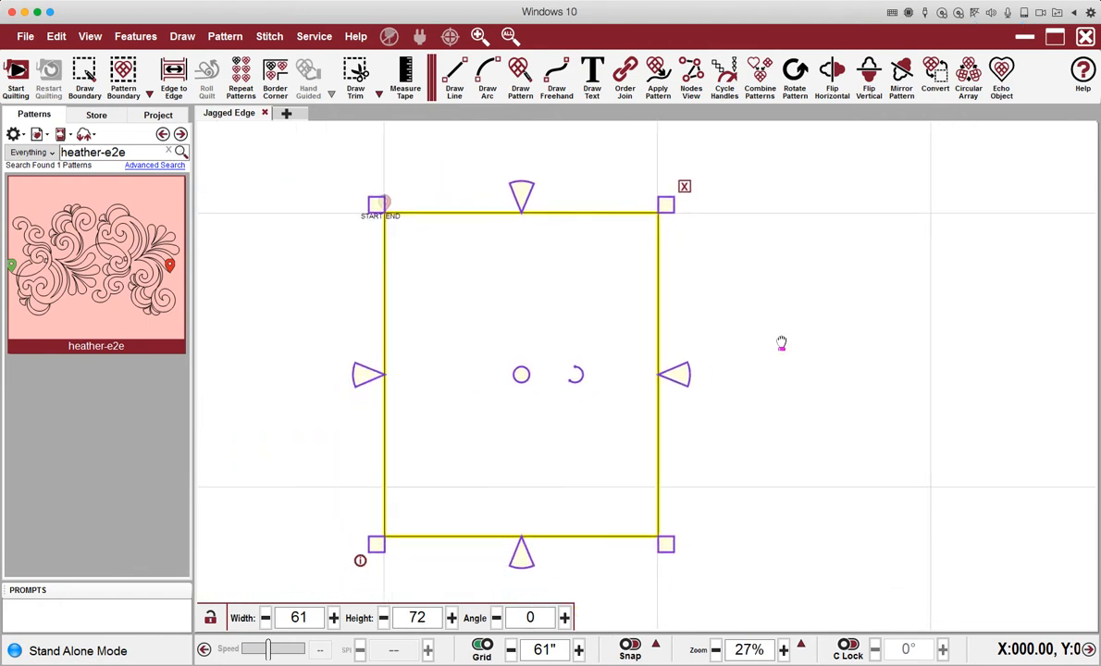
{"action": "left_click_drag", "start_coordinate": [781, 344], "coordinate": [757, 316]}
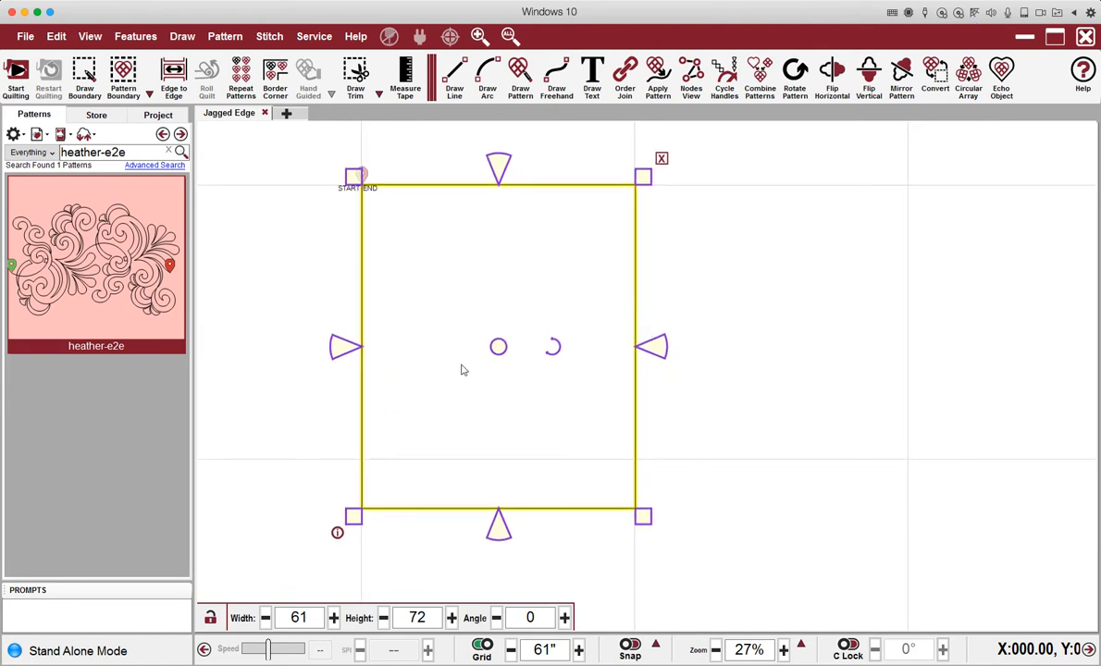
{"action": "left_click", "coordinate": [683, 322]}
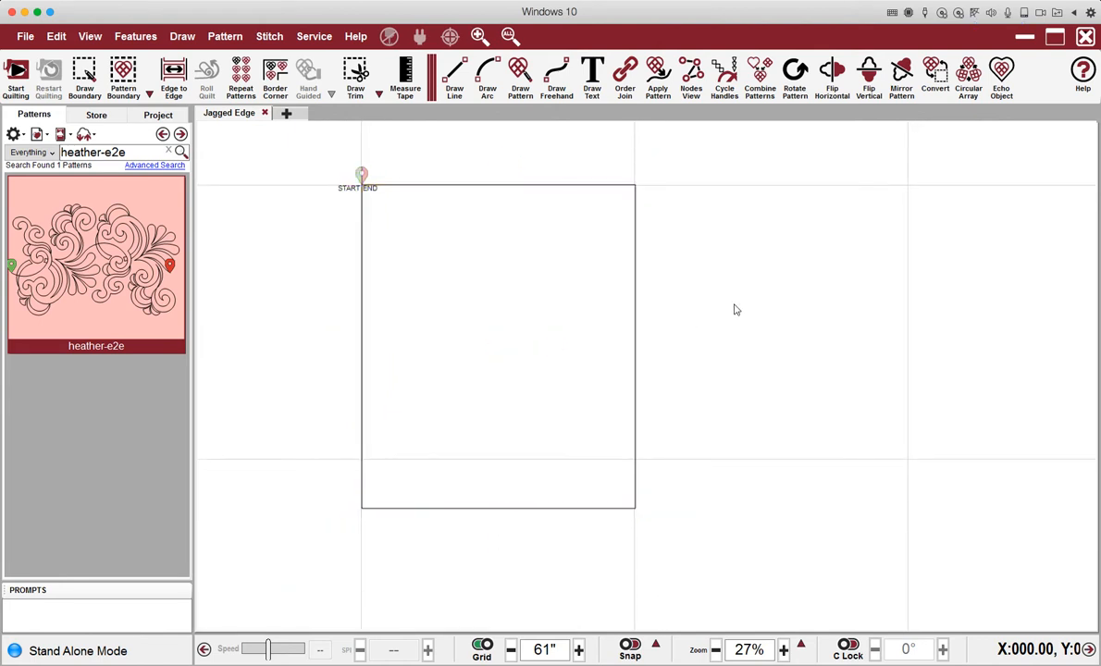
{"action": "left_click", "coordinate": [636, 367]}
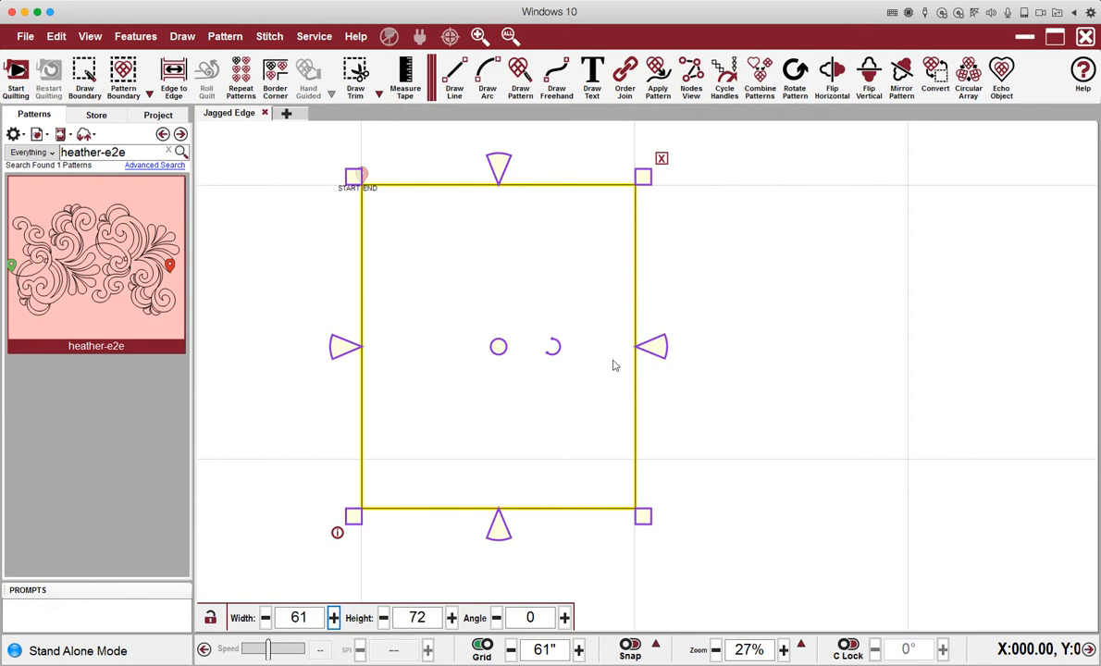
Convert the rectangle to the quilt boundary with Convert > Pattern to Boundary.
{"action": "right_click", "coordinate": [519, 218]}
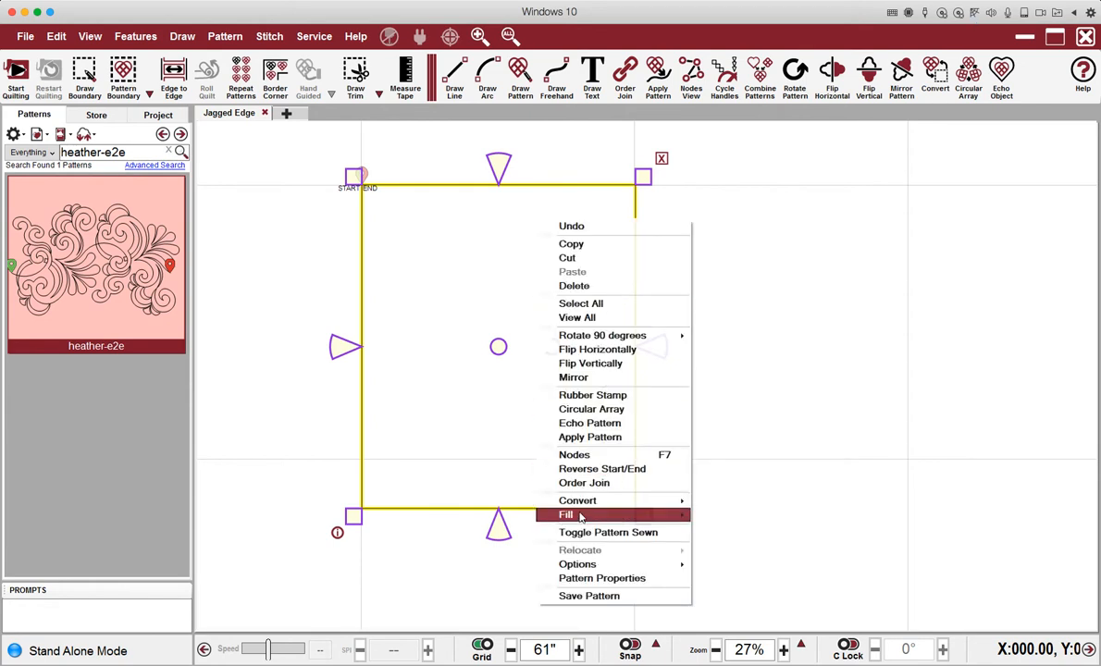
{"action": "mouse_move", "coordinate": [580, 523]}
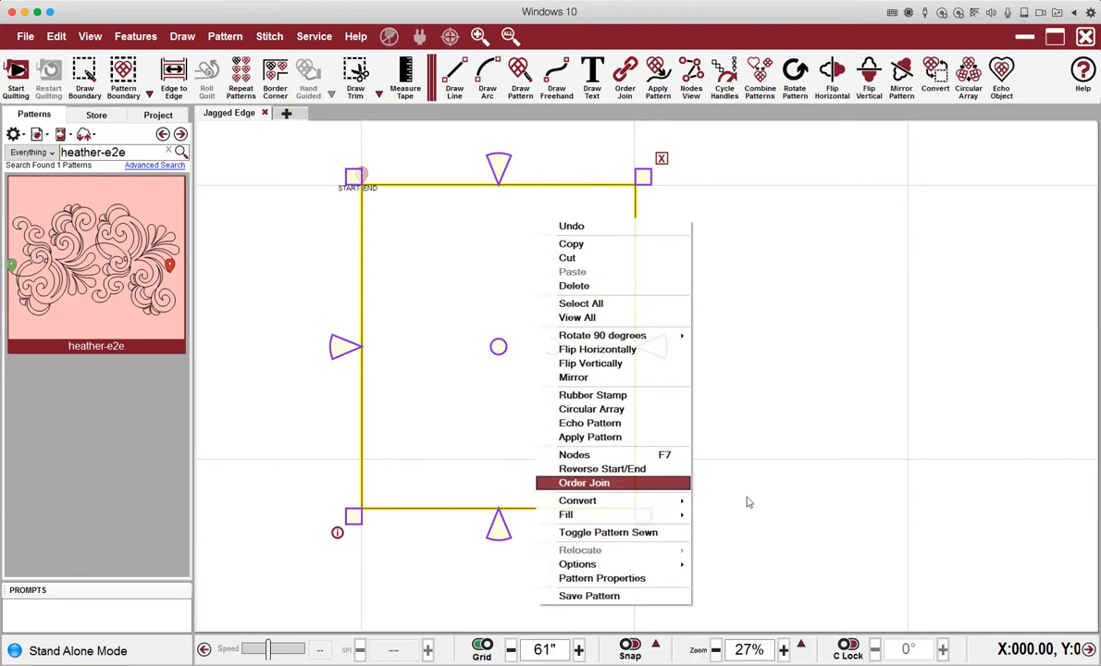
{"action": "mouse_move", "coordinate": [618, 508]}
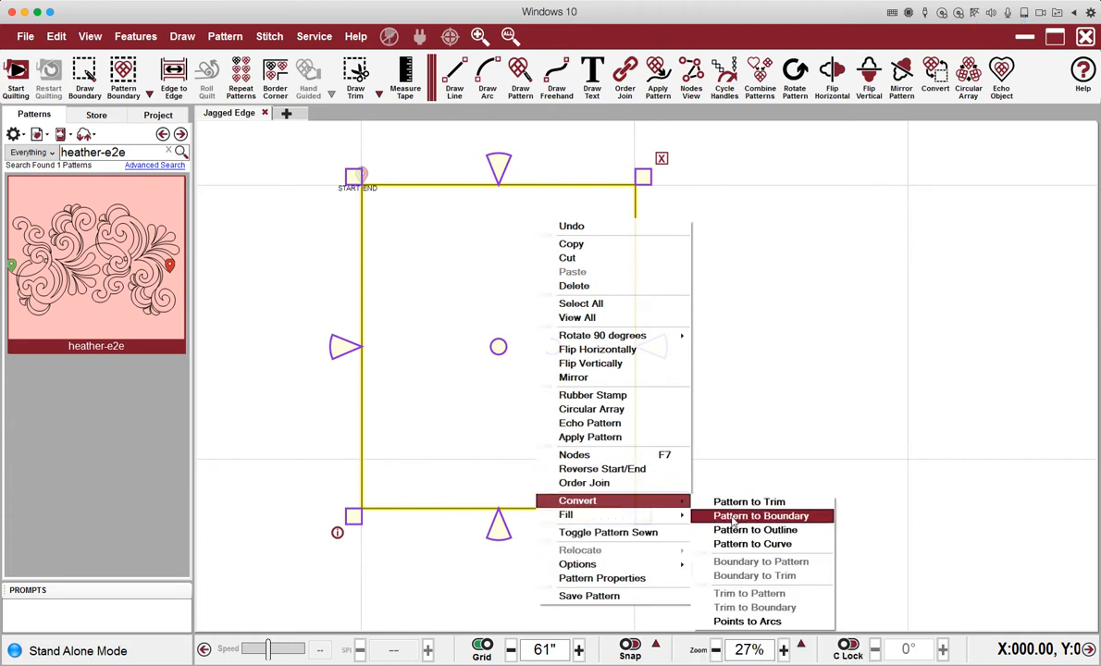
{"action": "left_click", "coordinate": [733, 518]}
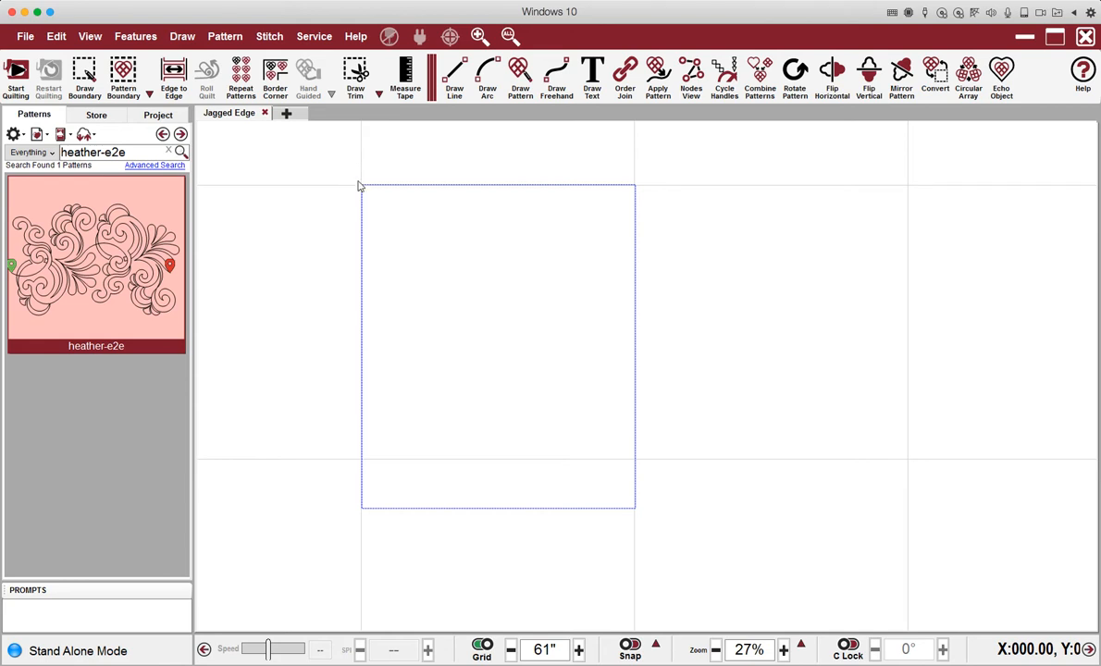
Start Repeat Patterns with a 1" grid and anchor heather-e2e at the boundary's upper-left corner.
{"action": "left_click", "coordinate": [238, 74]}
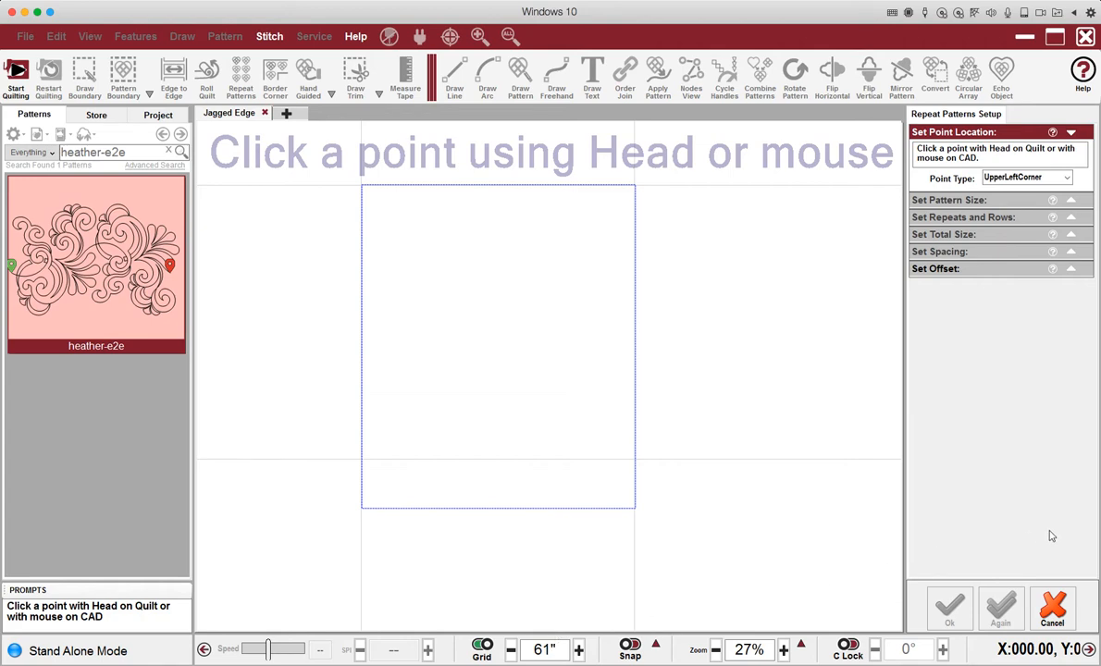
{"action": "left_click_drag", "start_coordinate": [557, 651], "coordinate": [502, 658]}
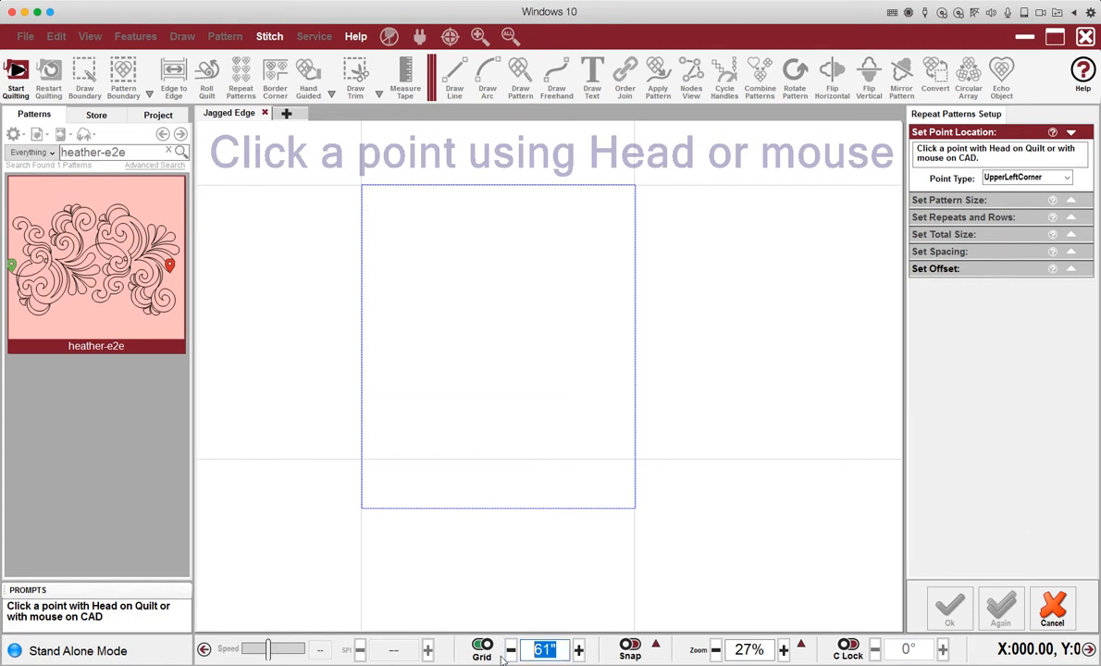
{"action": "type", "text": "1"}
{"action": "key", "text": "Return"}
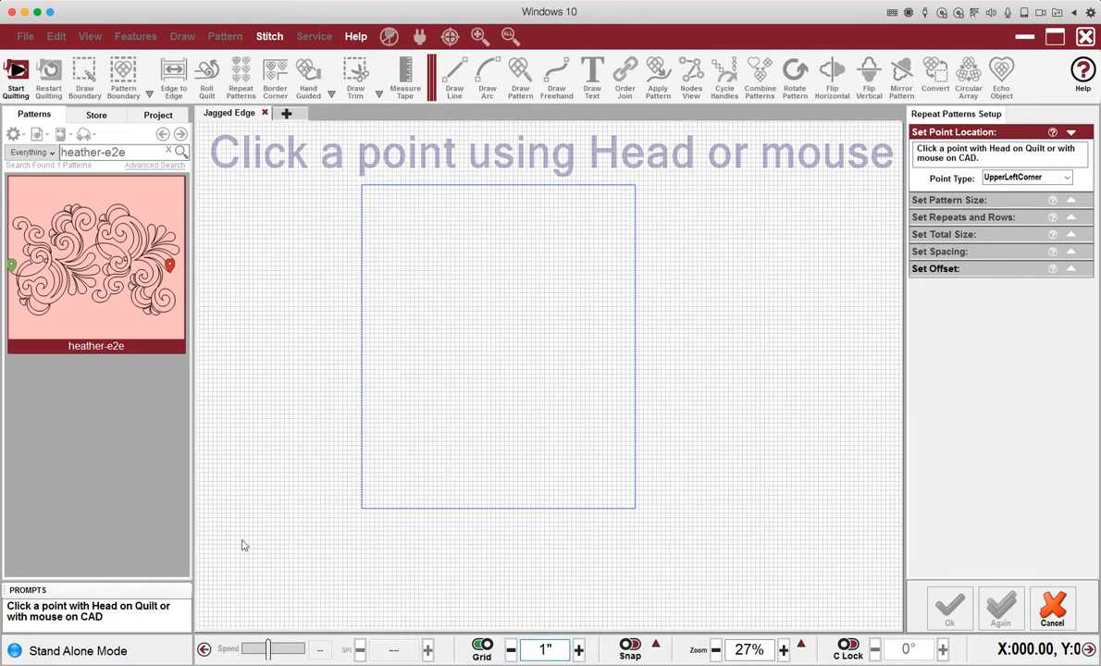
{"action": "left_click", "coordinate": [355, 175]}
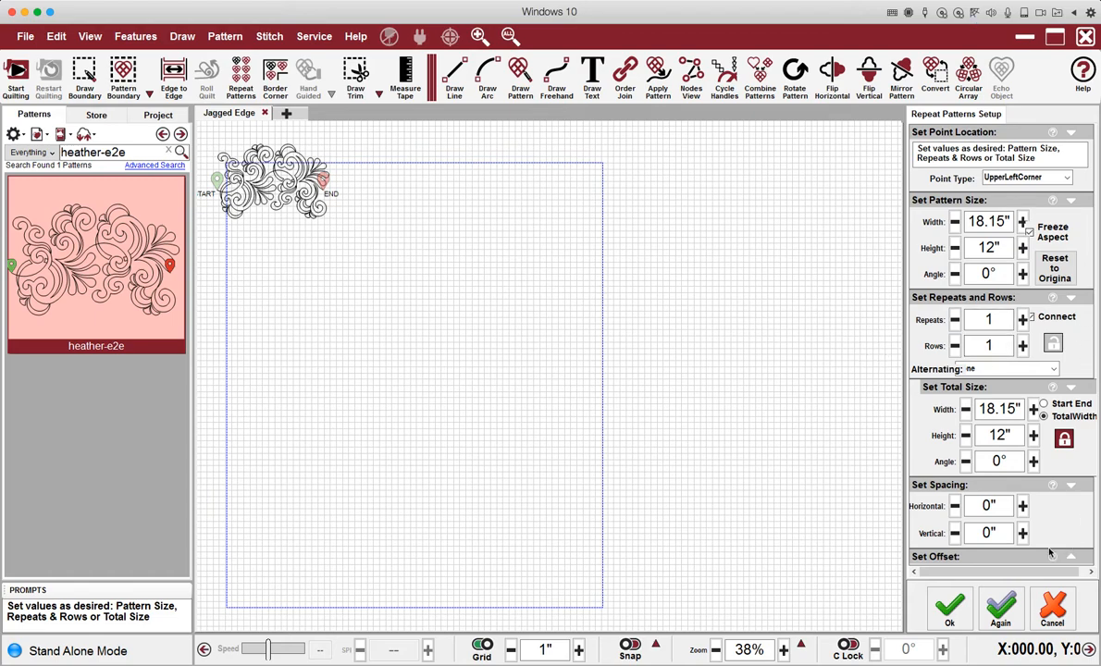
Set the row's total width to 63", then 64" for three 22.11" repeats, and choose Again.
{"action": "left_click", "coordinate": [1022, 409]}
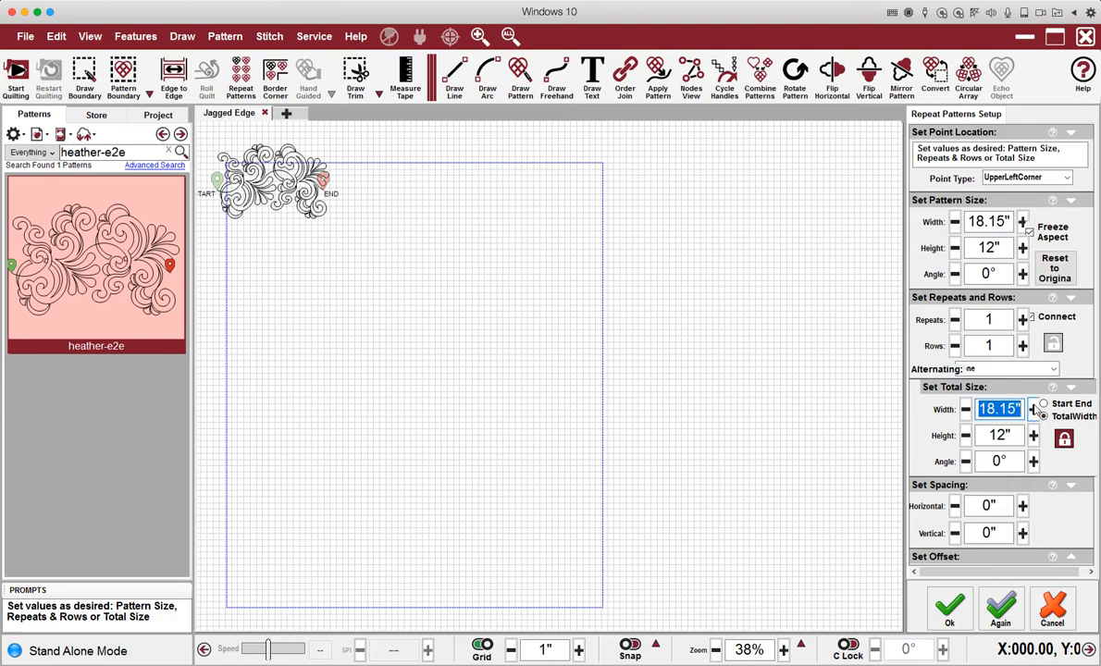
{"action": "key", "text": "Return"}
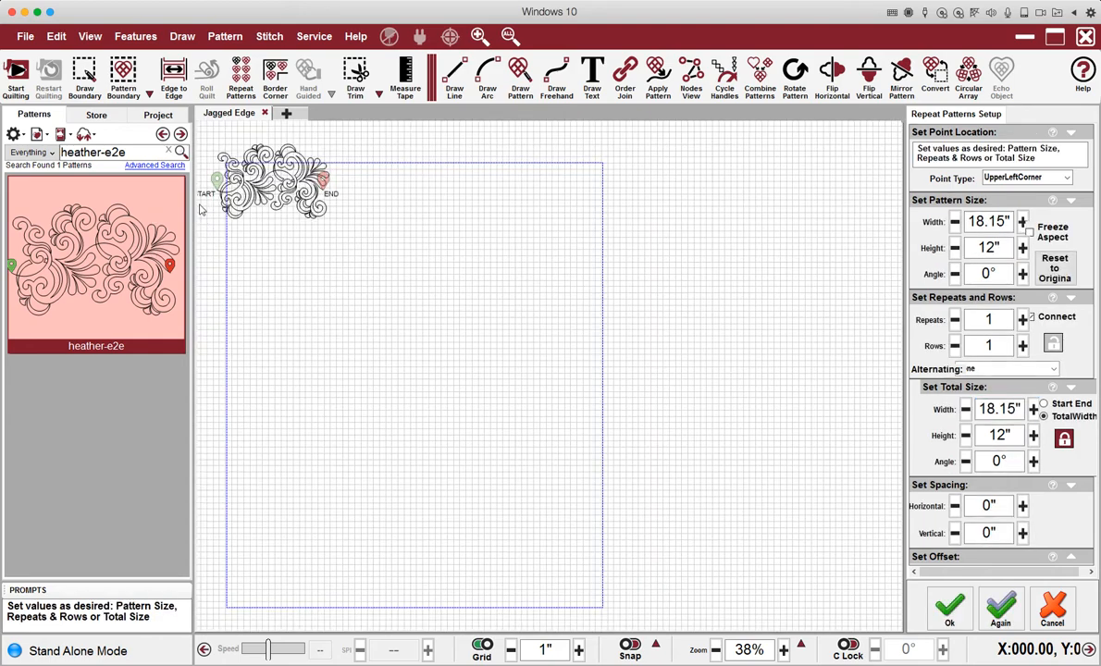
{"action": "double_click", "coordinate": [981, 409]}
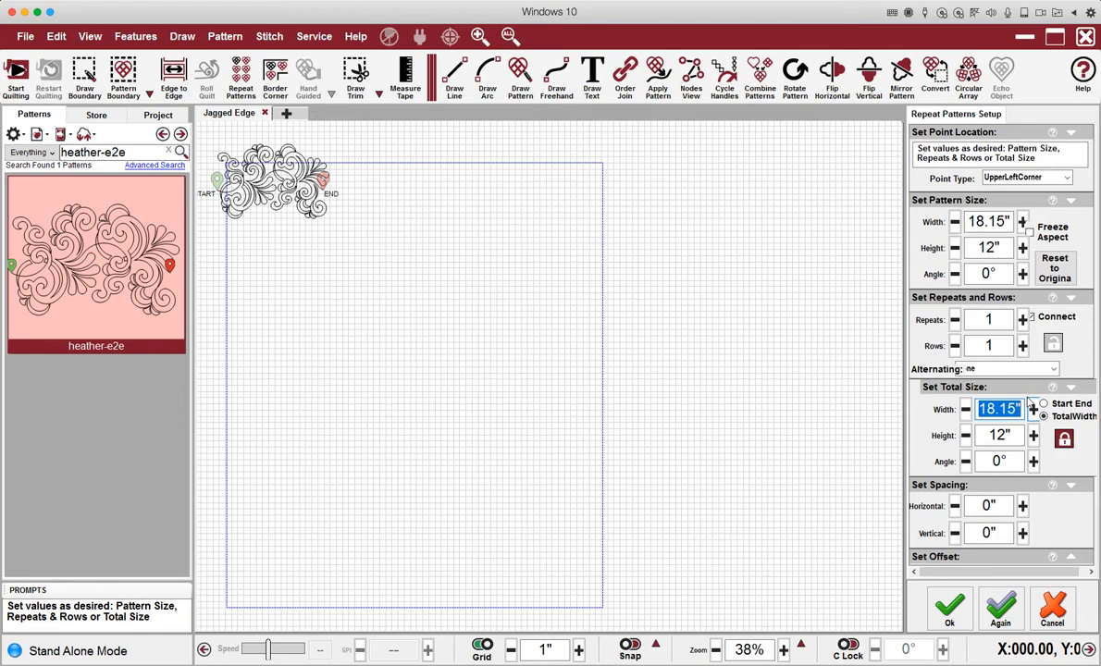
{"action": "type", "text": "63"}
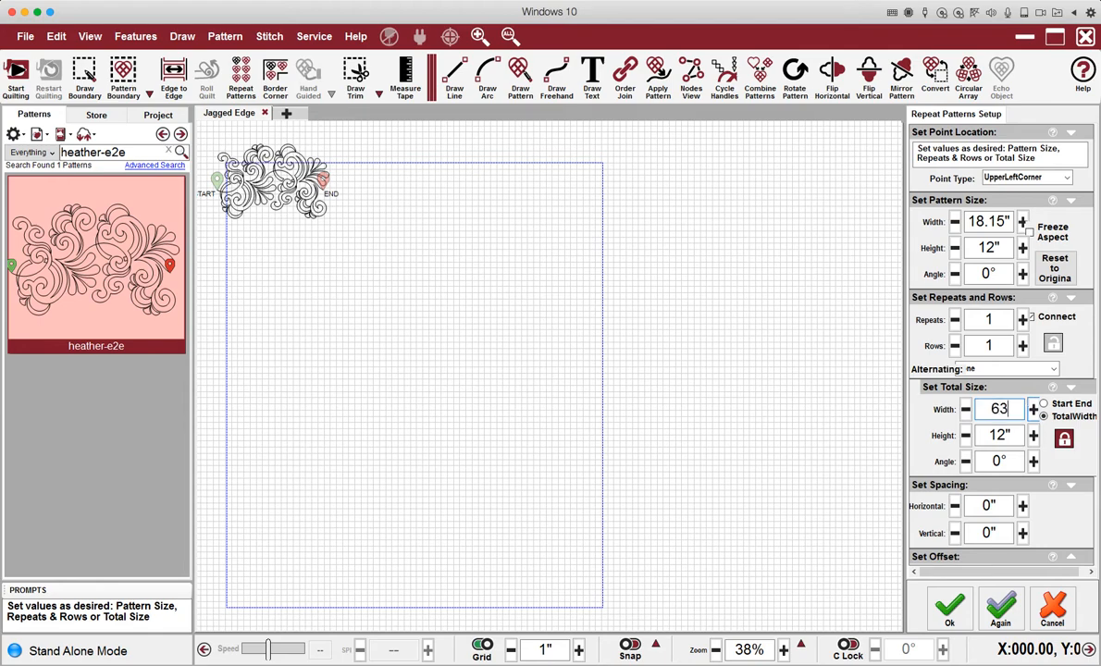
{"action": "key", "text": "Return"}
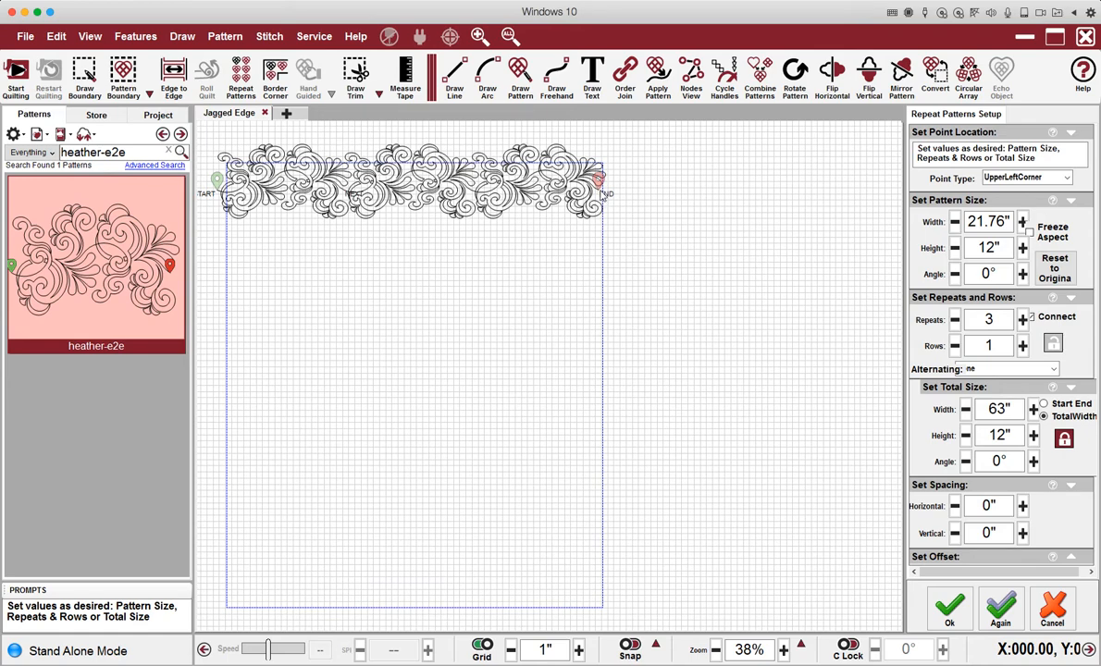
{"action": "left_click", "coordinate": [1033, 410]}
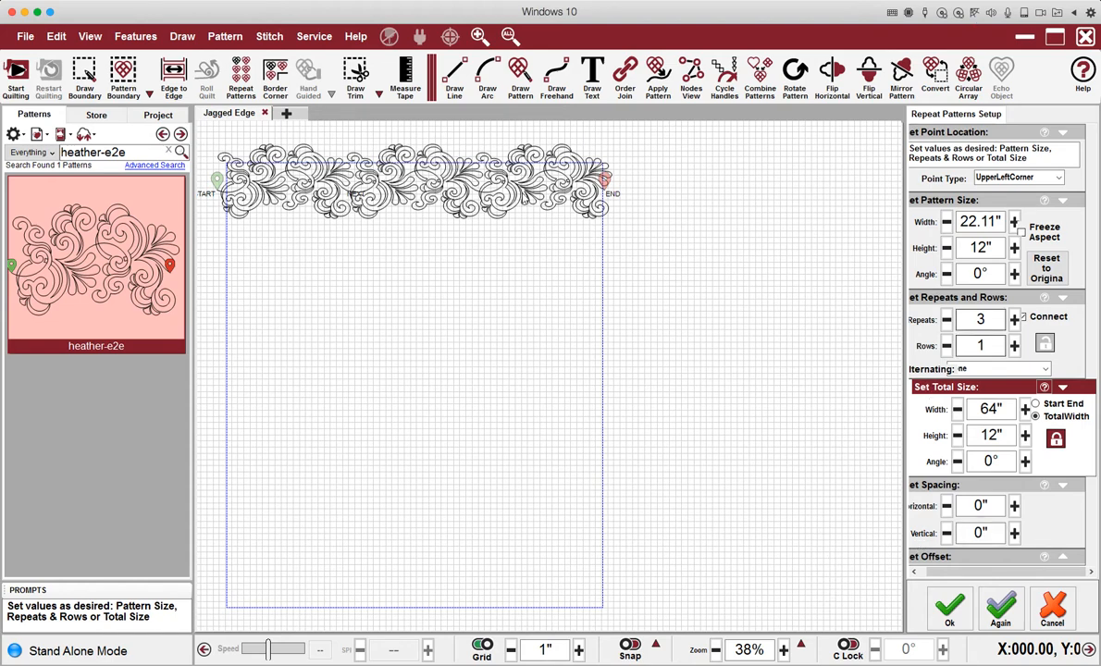
{"action": "left_click", "coordinate": [1005, 609]}
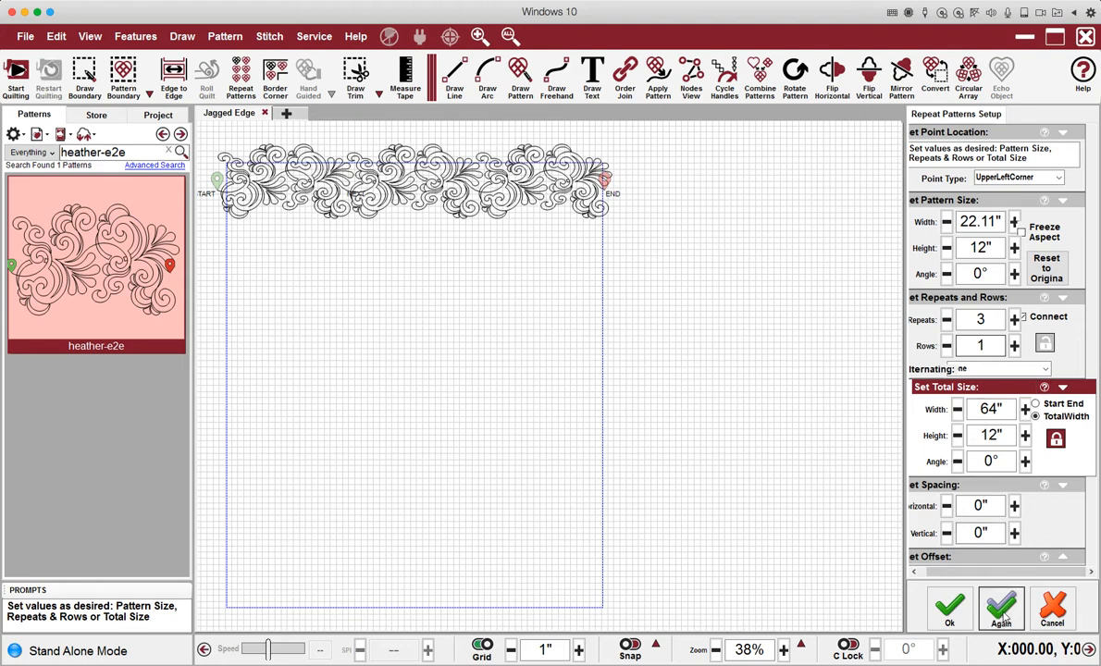
Delete the old heather-e2e rows inside and beside the boundary.
{"action": "left_click", "coordinate": [634, 186]}
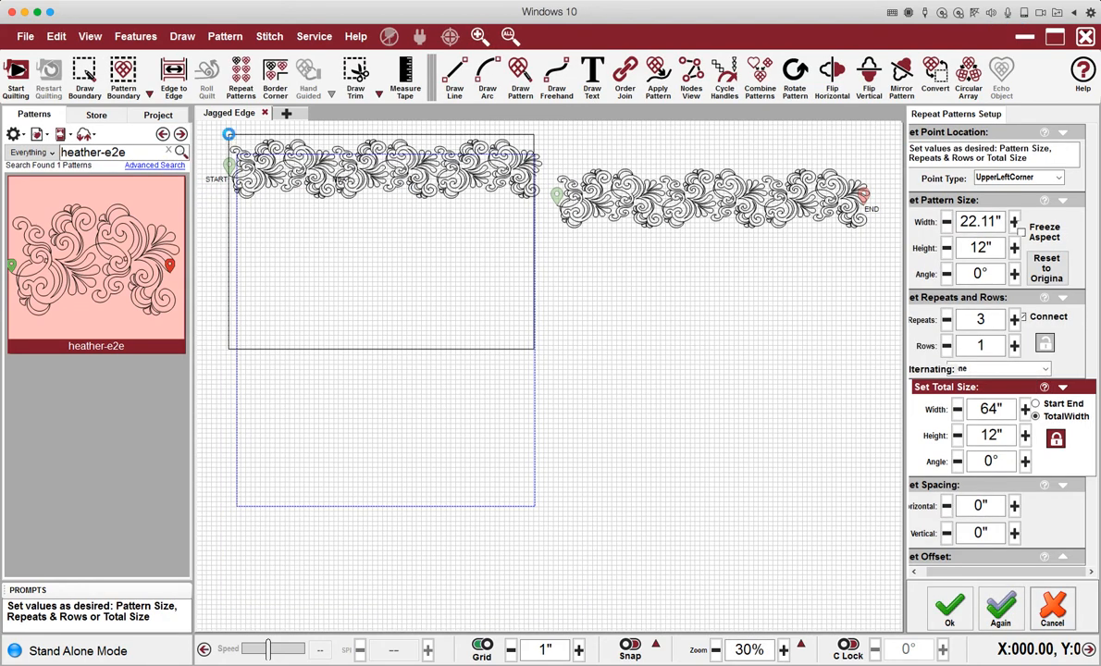
{"action": "left_click", "coordinate": [233, 144]}
{"action": "key", "text": "Delete"}
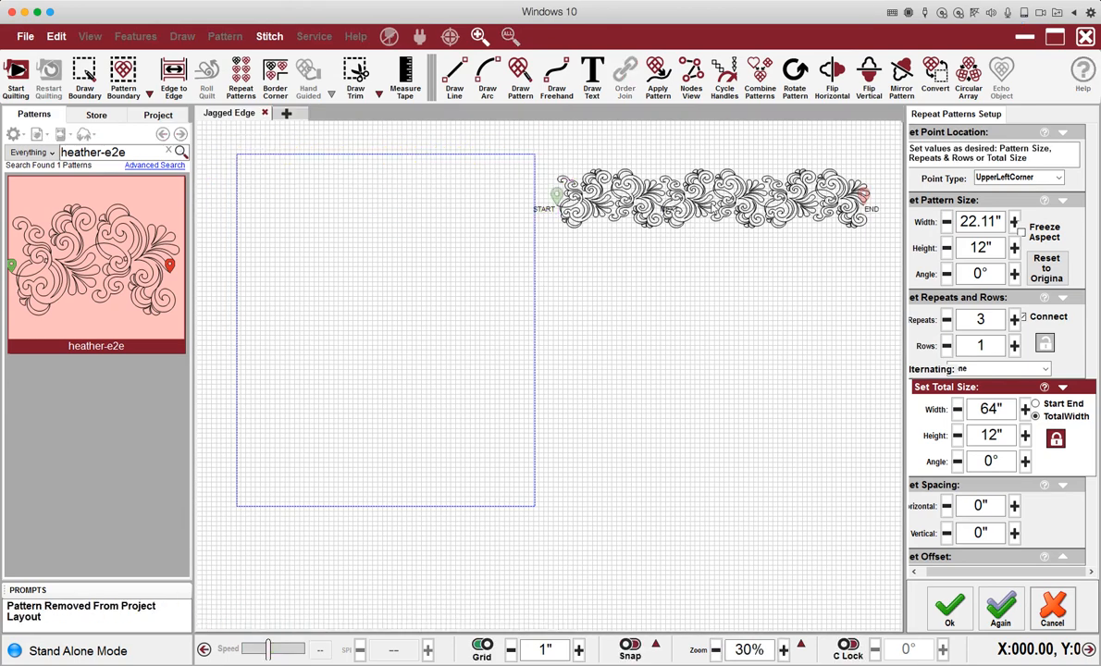
{"action": "left_click", "coordinate": [712, 197]}
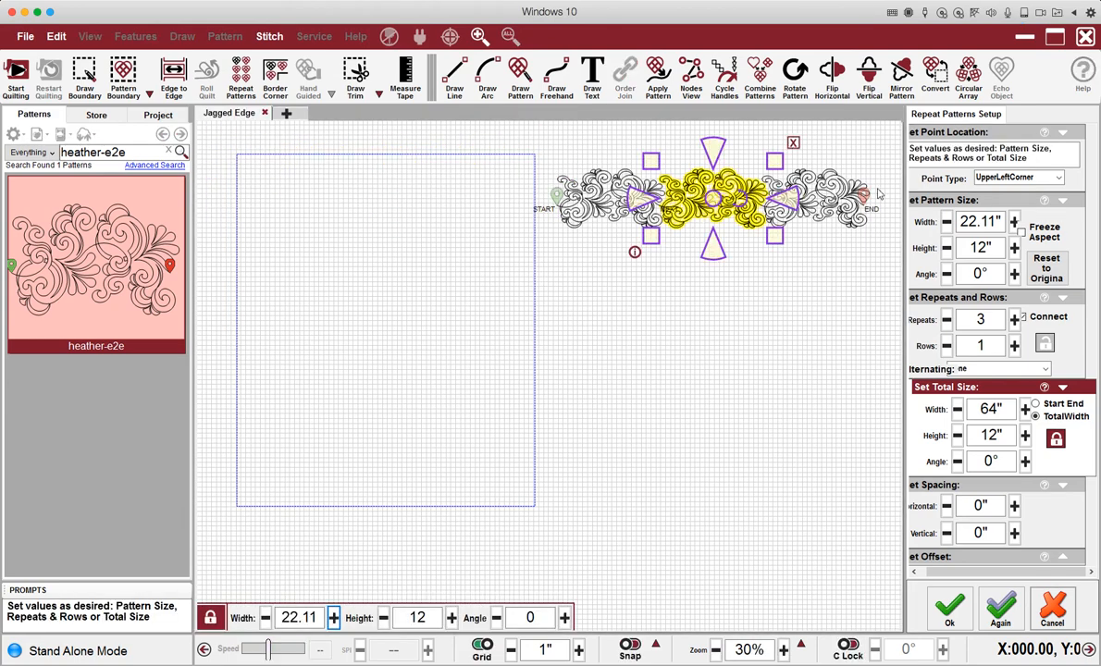
{"action": "left_click_drag", "start_coordinate": [819, 147], "coordinate": [510, 178]}
{"action": "key", "text": "Delete"}
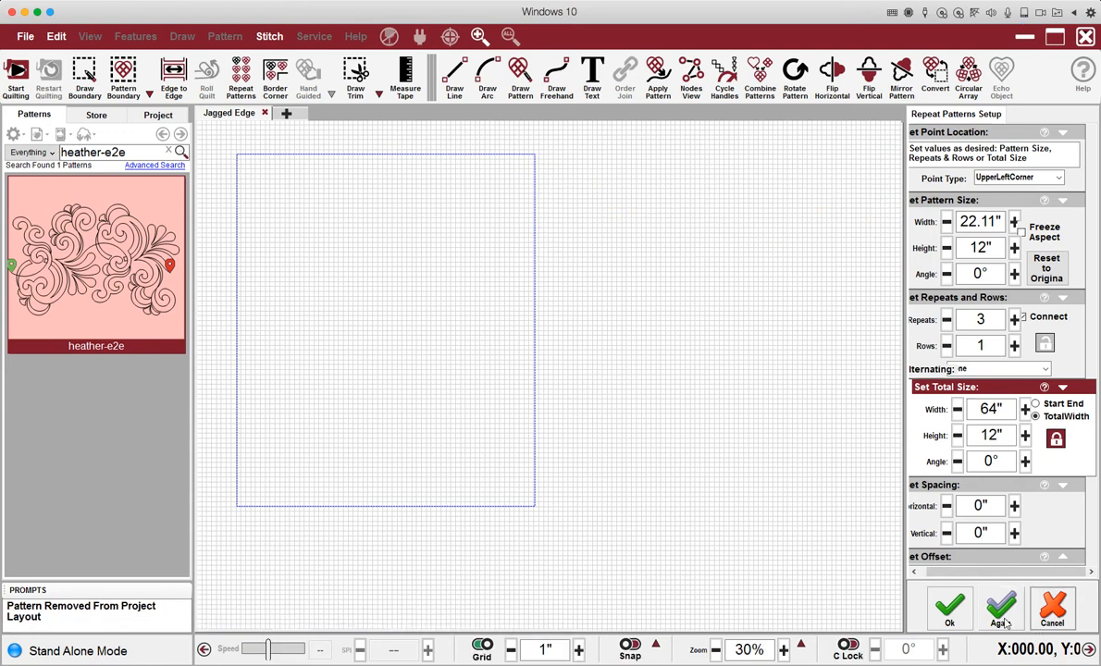
Restart repeat placement and anchor a new 64" row at the boundary's top-left corner.
{"action": "left_click", "coordinate": [231, 146]}
{"action": "left_click", "coordinate": [1001, 611]}
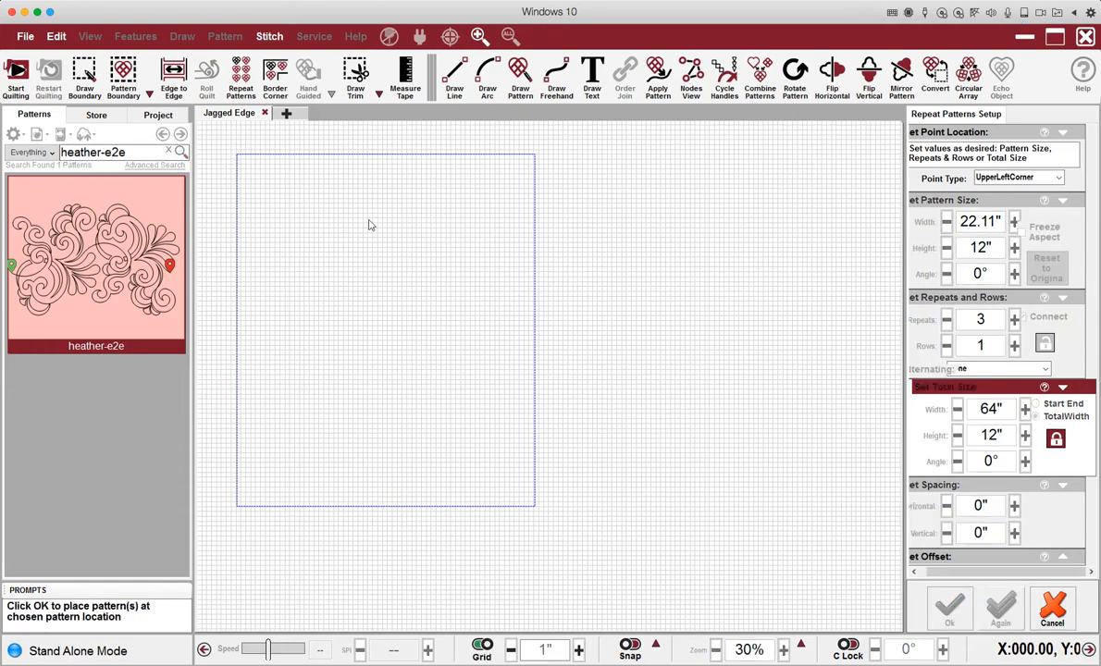
{"action": "left_click", "coordinate": [233, 151]}
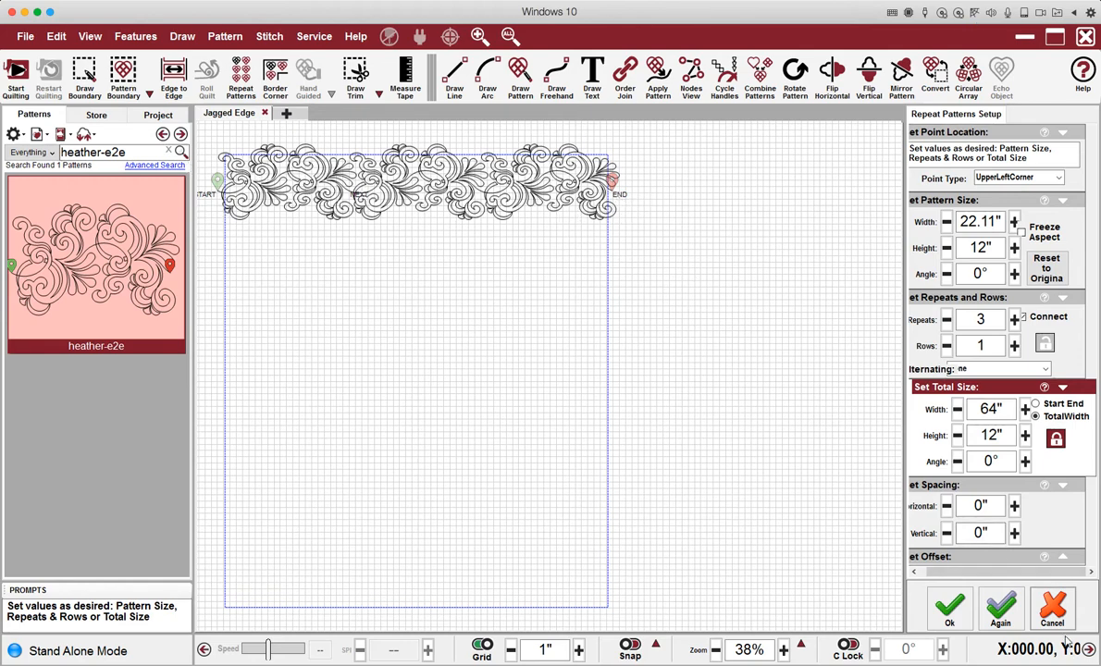
Set the repeat's total height to 72", then to 76".
{"action": "left_click", "coordinate": [1010, 428]}
{"action": "type", "text": "72"}
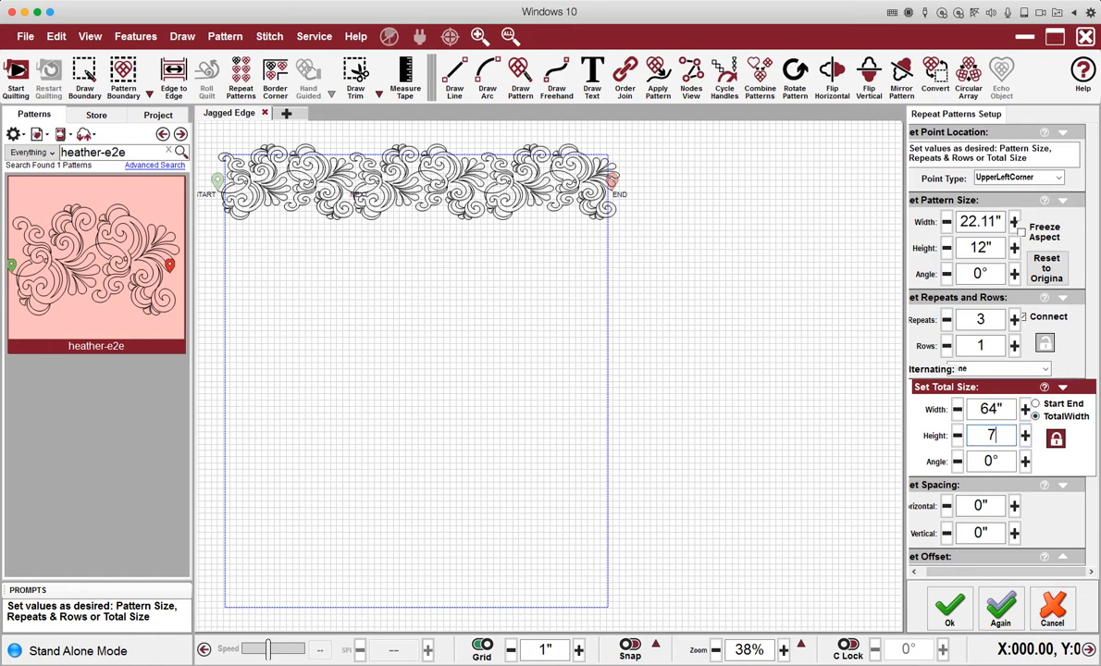
{"action": "key", "text": "Return"}
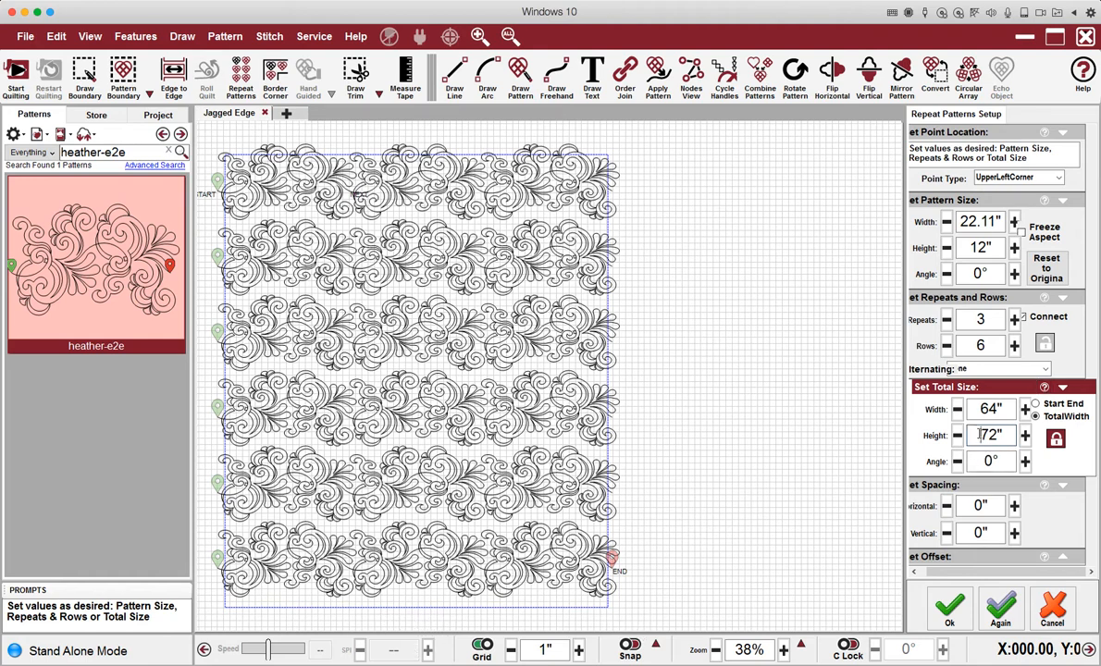
{"action": "left_click_drag", "start_coordinate": [976, 435], "coordinate": [1012, 435]}
{"action": "type", "text": "76"}
{"action": "key", "text": "Return"}
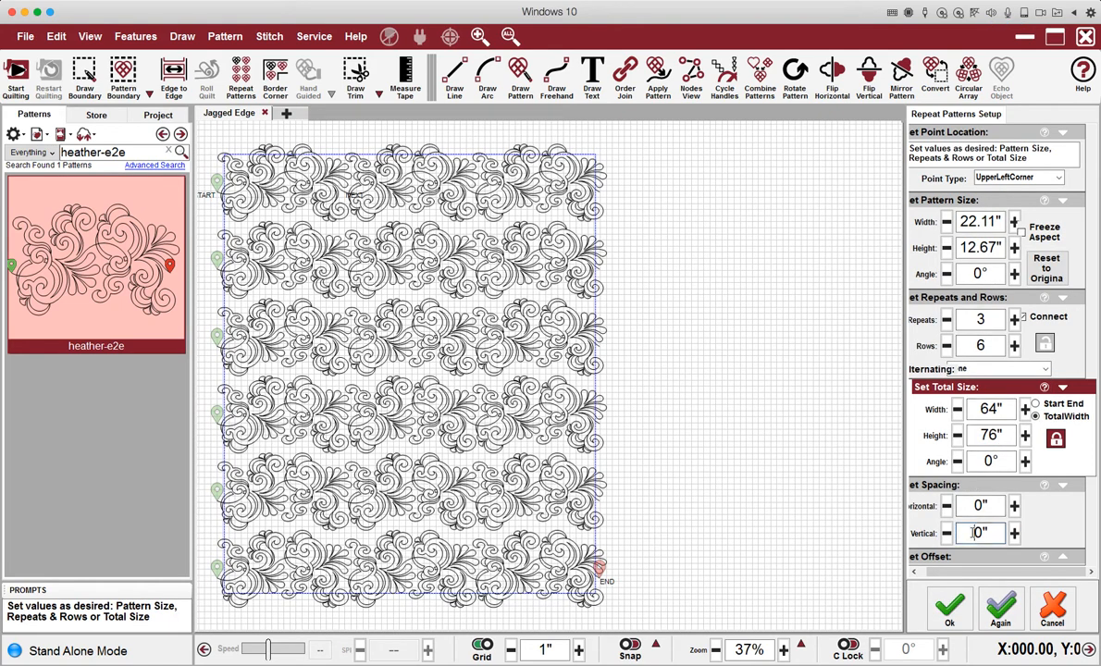
Set the vertical spacing to -2" so the six rows overlap.
{"action": "left_click_drag", "start_coordinate": [959, 532], "coordinate": [997, 533]}
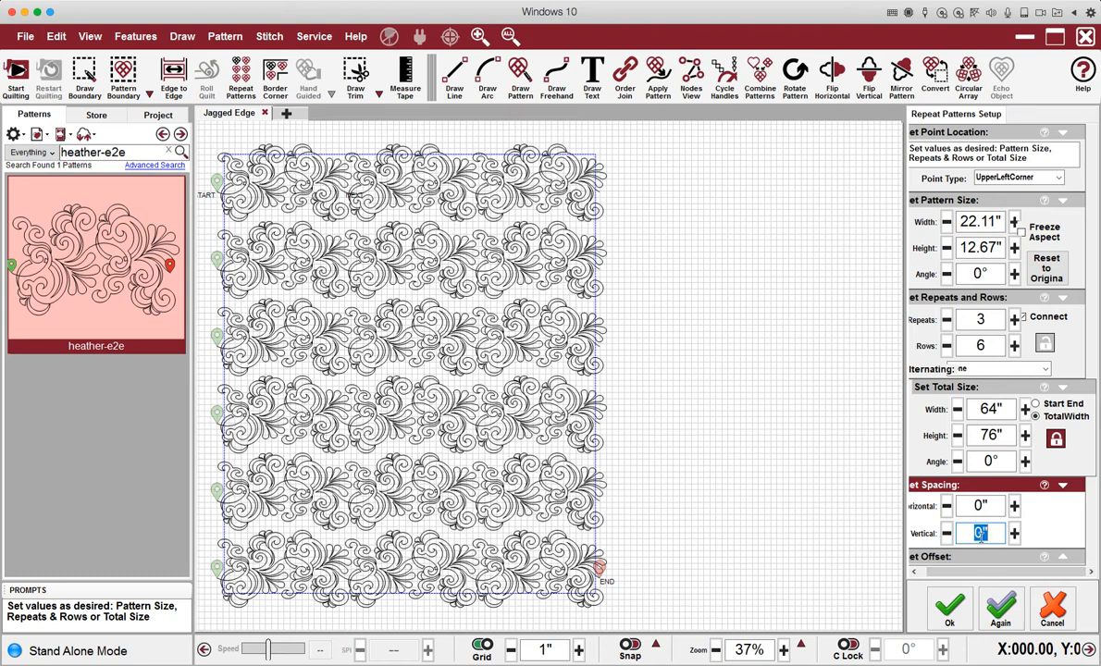
{"action": "type", "text": "-2"}
{"action": "key", "text": "Return"}
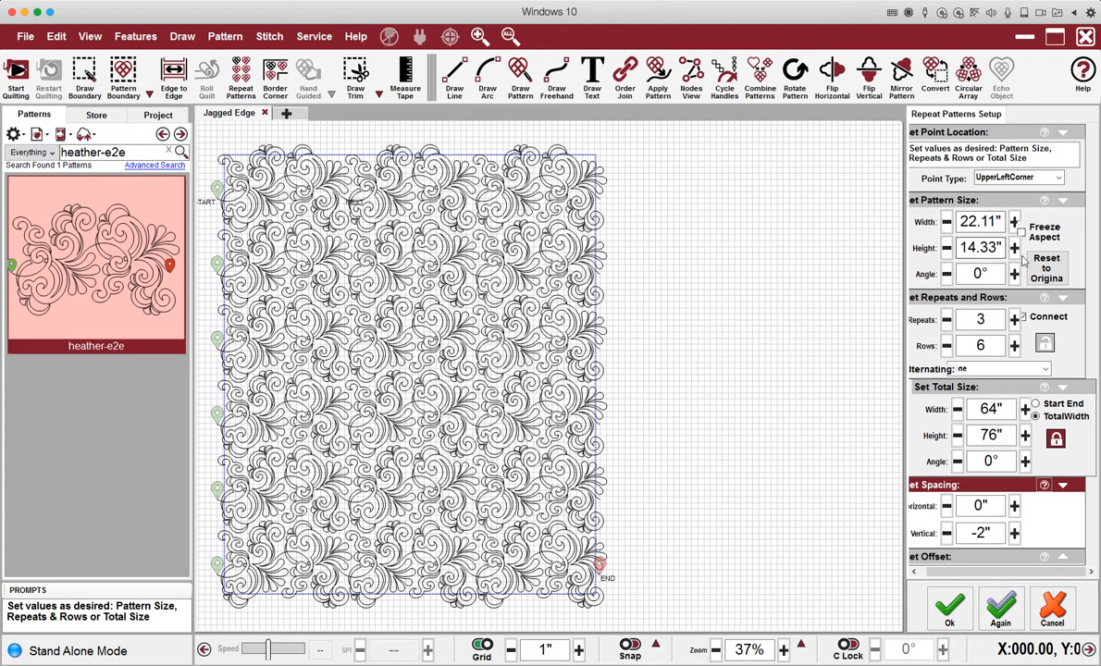
Accept the six-row layout, fill the rows Inside the boundary, and reselect the top row.
{"action": "left_click", "coordinate": [949, 608]}
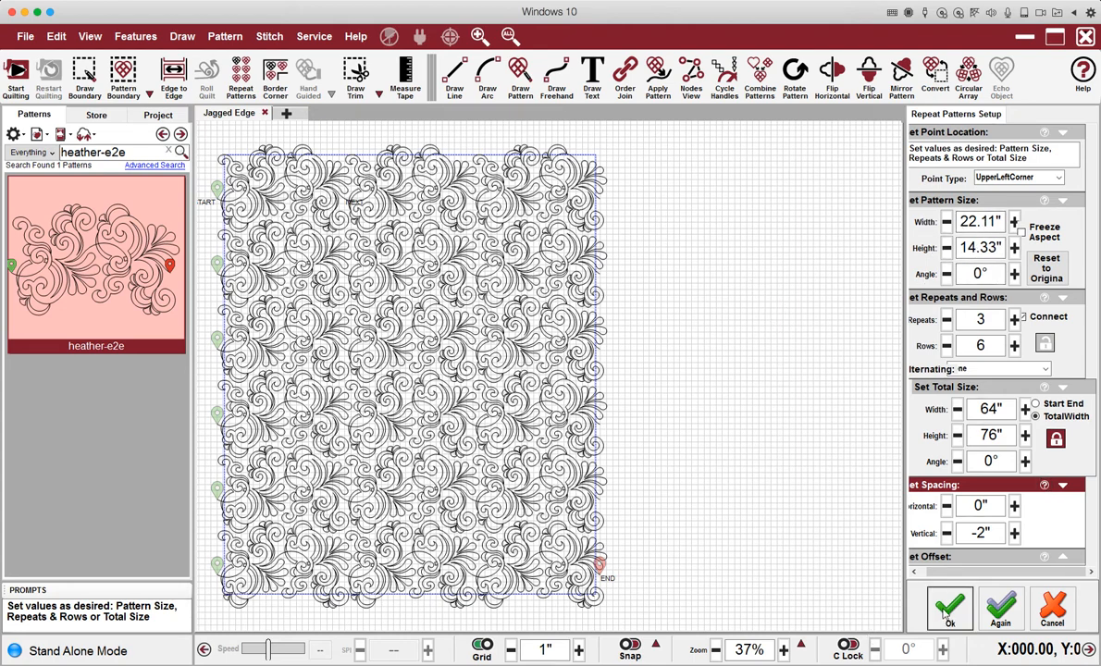
{"action": "left_click_drag", "start_coordinate": [650, 173], "coordinate": [204, 172]}
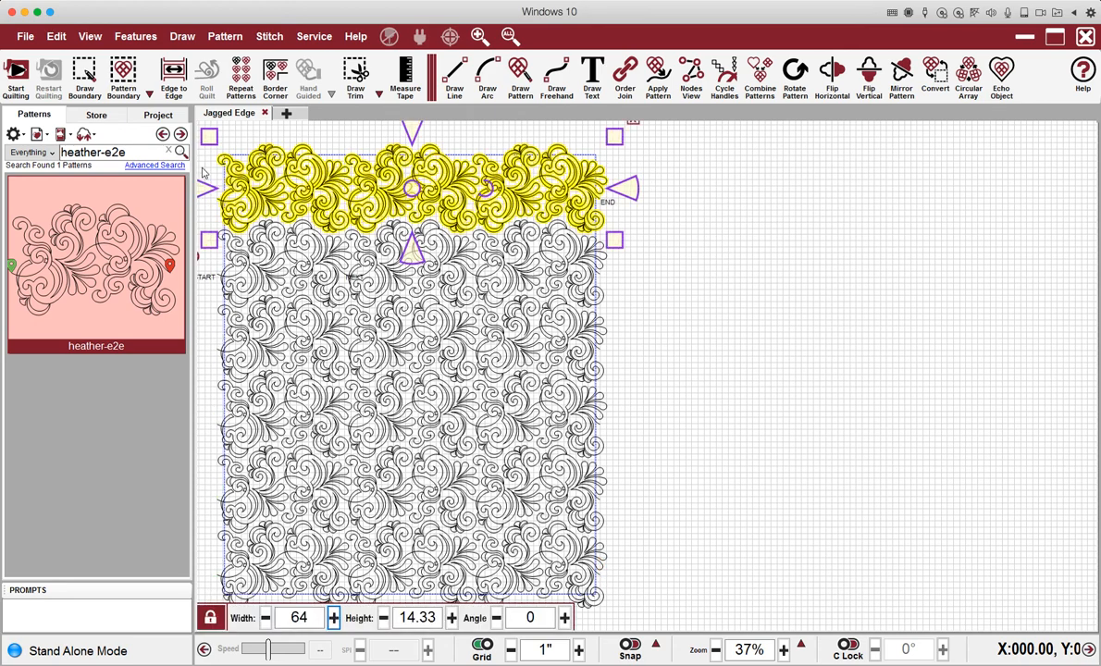
{"action": "right_click", "coordinate": [539, 184]}
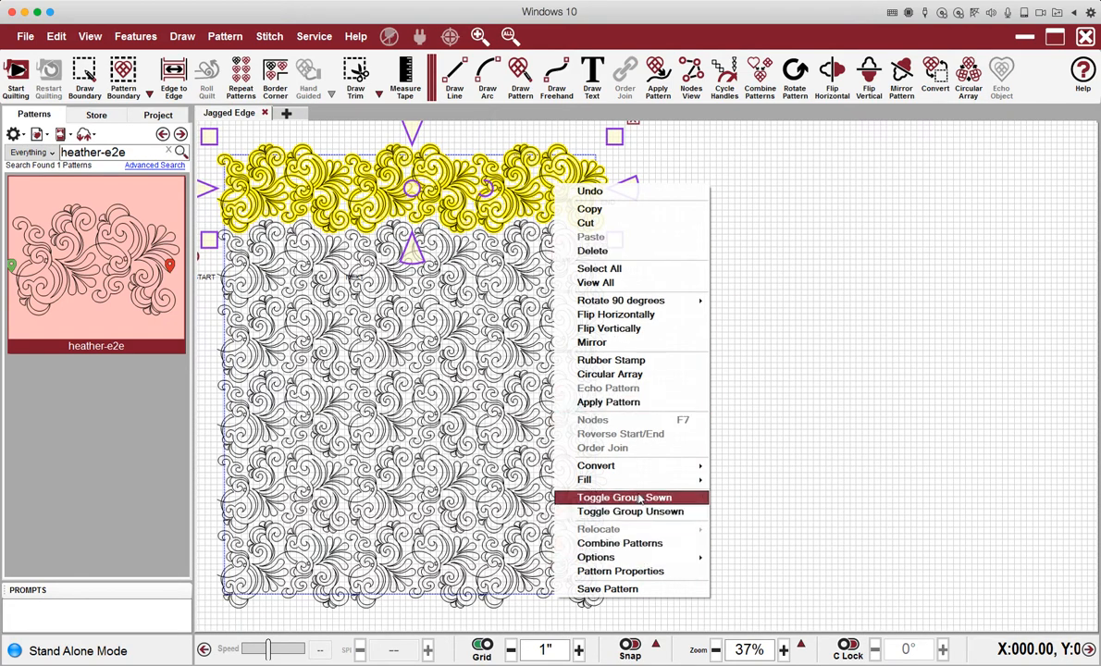
{"action": "mouse_move", "coordinate": [643, 481]}
{"action": "left_click", "coordinate": [740, 479]}
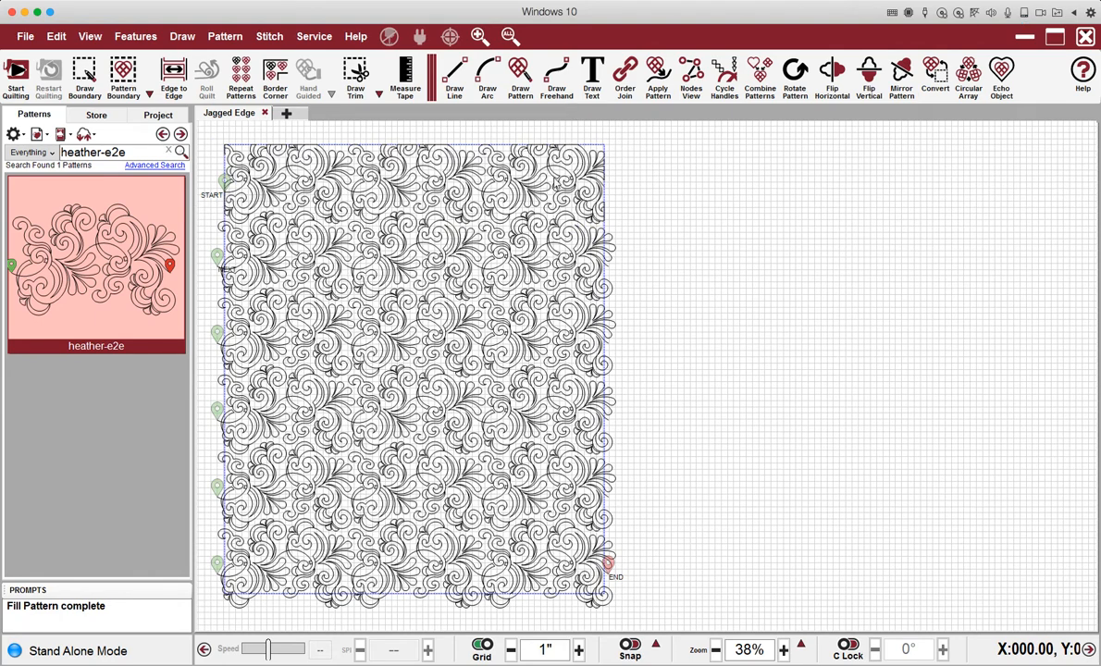
{"action": "left_click", "coordinate": [485, 159]}
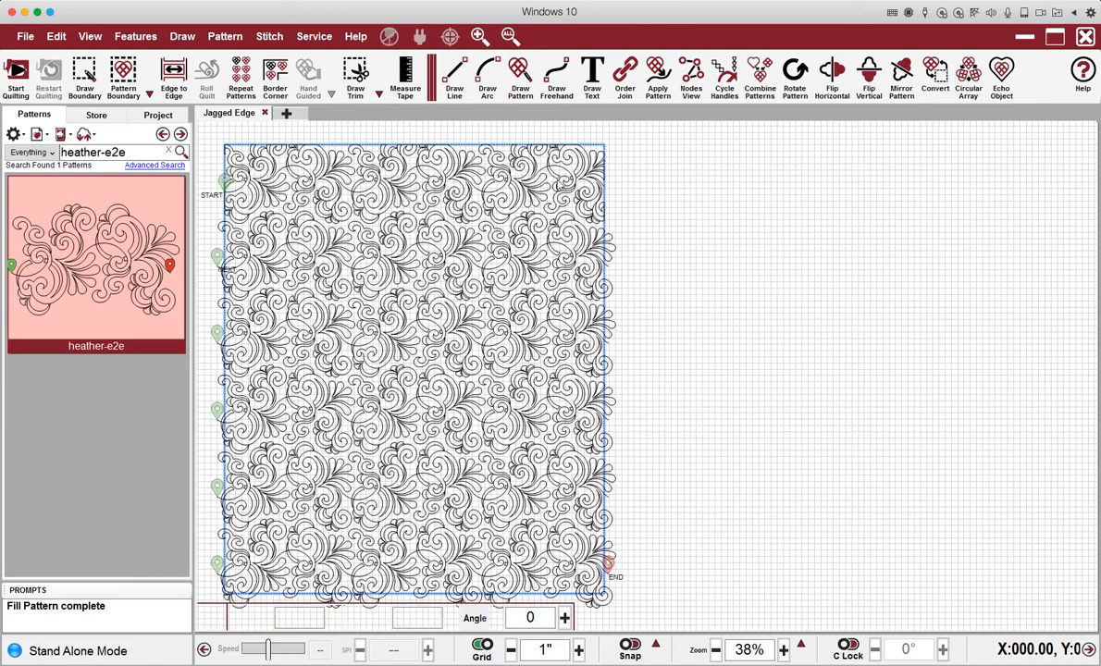
{"action": "left_click_drag", "start_coordinate": [616, 159], "coordinate": [176, 173]}
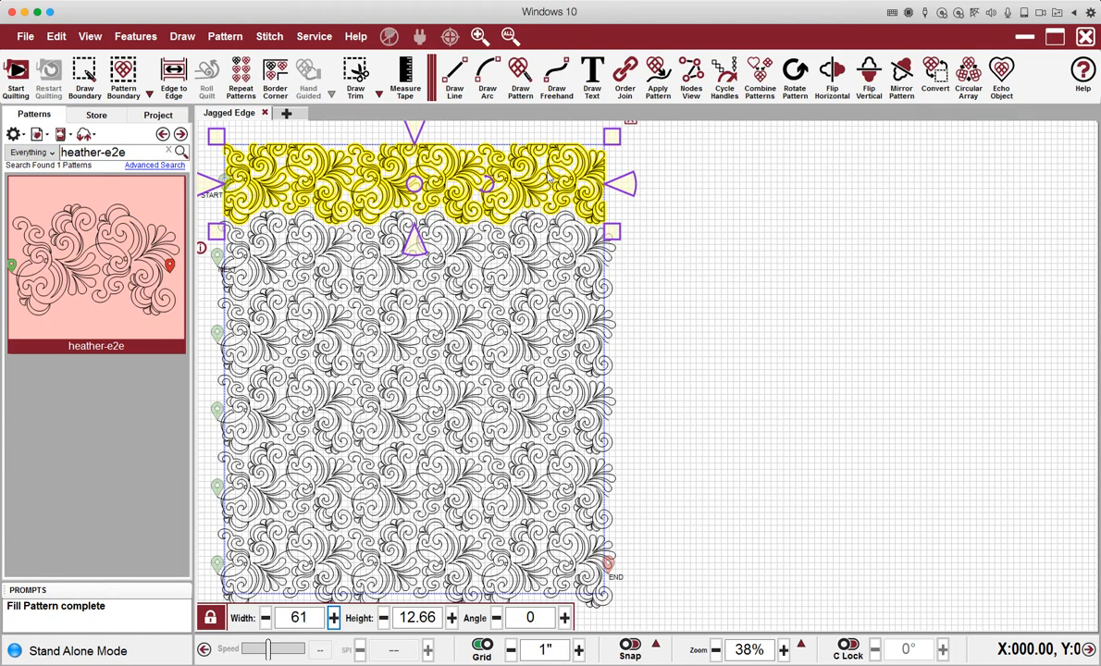
Save the top row as 'Top - 61- heather-e2e' with tag 'row' in collection Elevate.
{"action": "right_click", "coordinate": [541, 174]}
{"action": "left_click", "coordinate": [589, 555]}
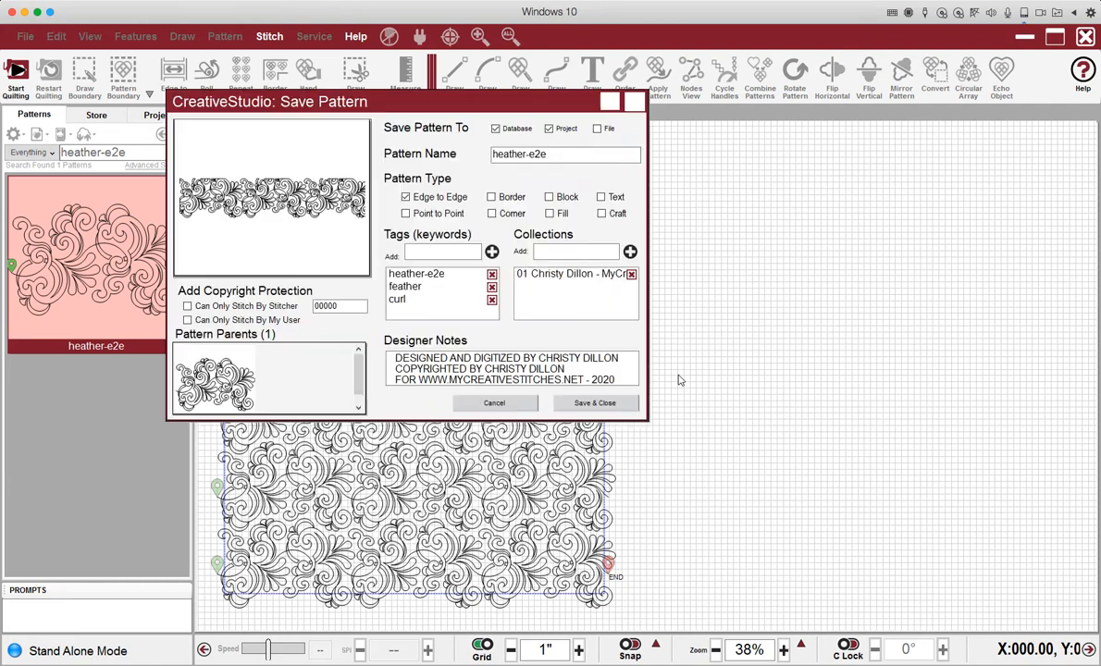
{"action": "left_click", "coordinate": [494, 154]}
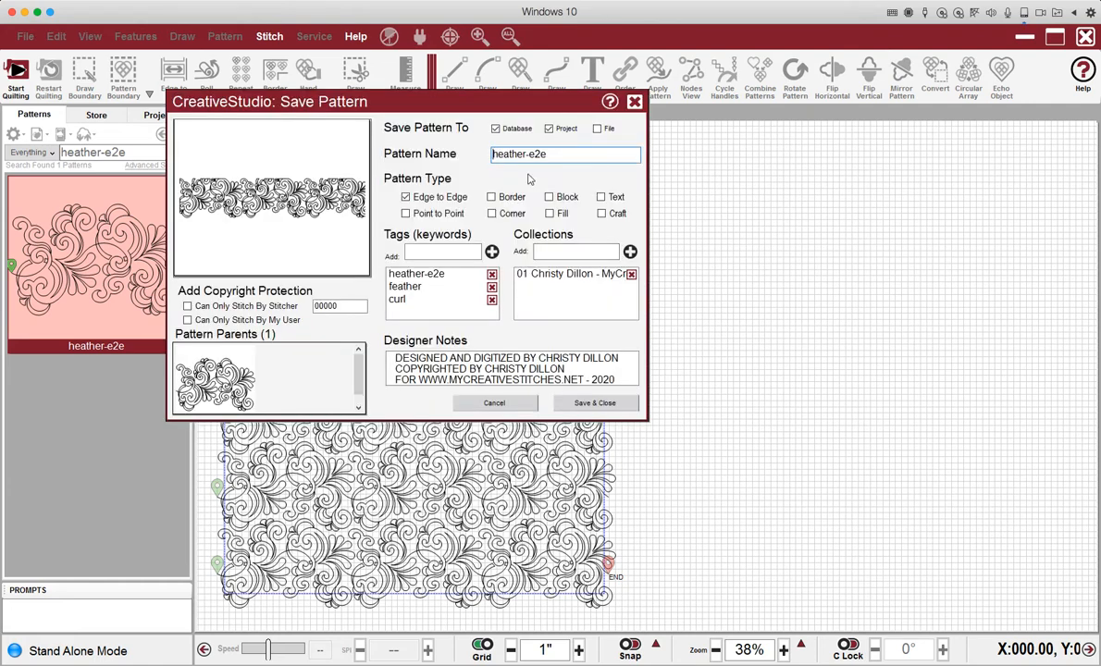
{"action": "type", "text": "Top - 61-"}
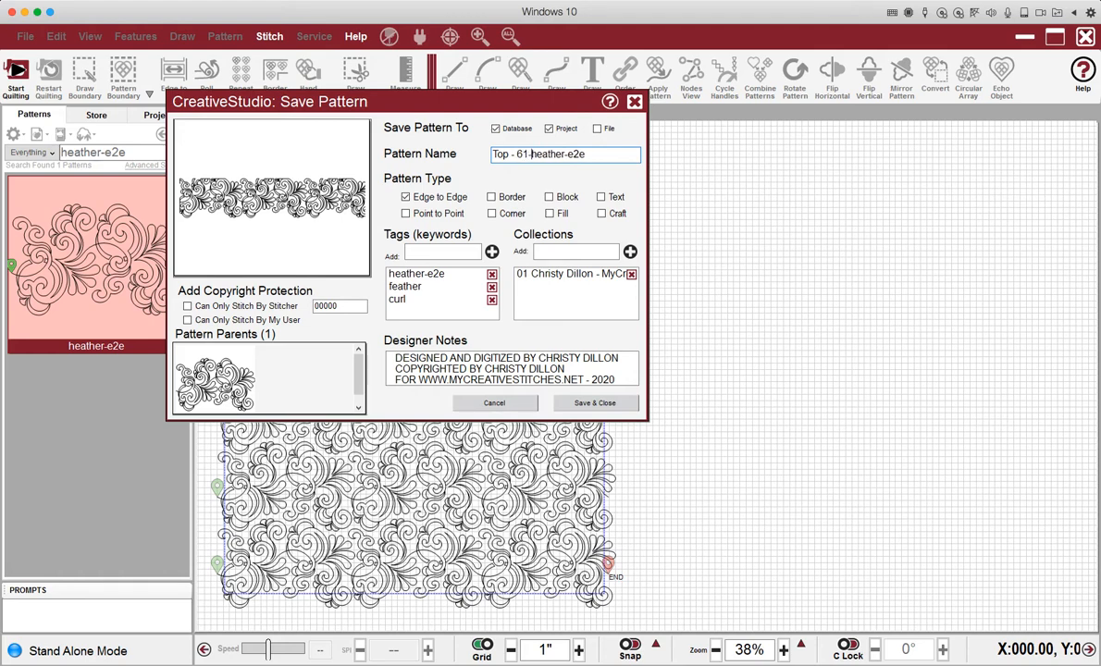
{"action": "left_click", "coordinate": [456, 252]}
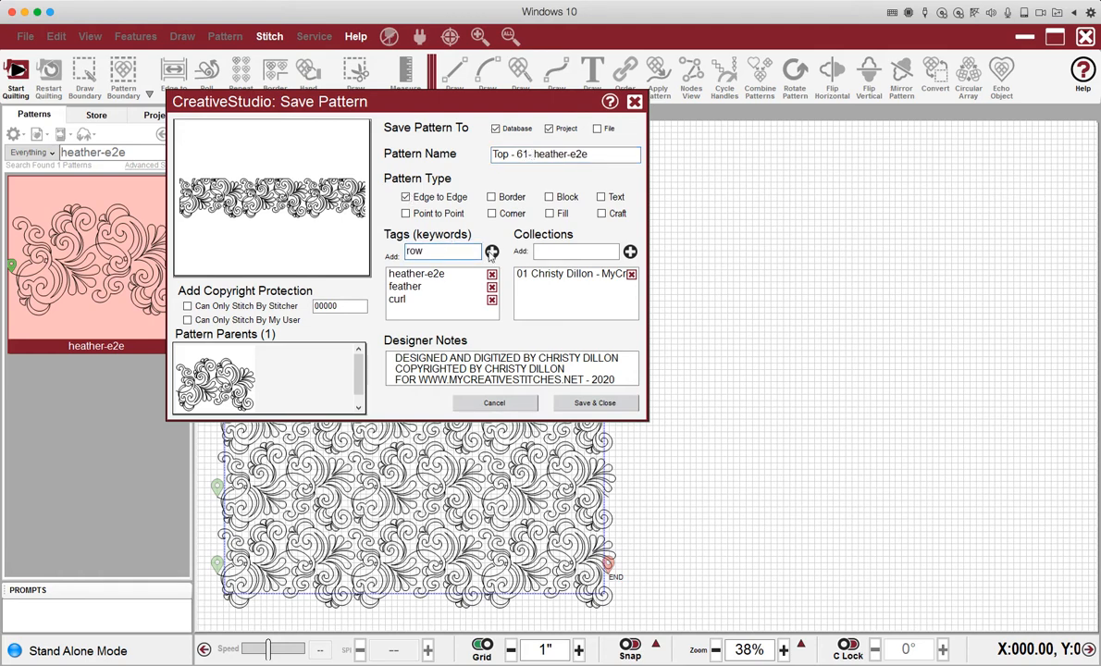
{"action": "left_click", "coordinate": [492, 253]}
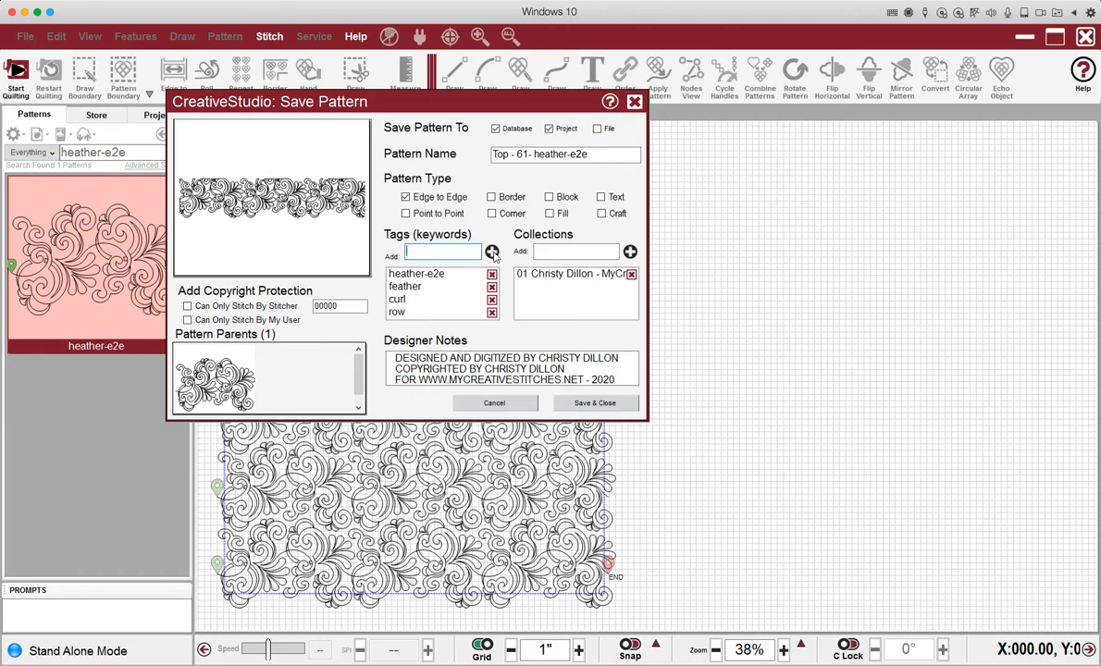
{"action": "left_click", "coordinate": [555, 253]}
{"action": "type", "text": "Elevate"}
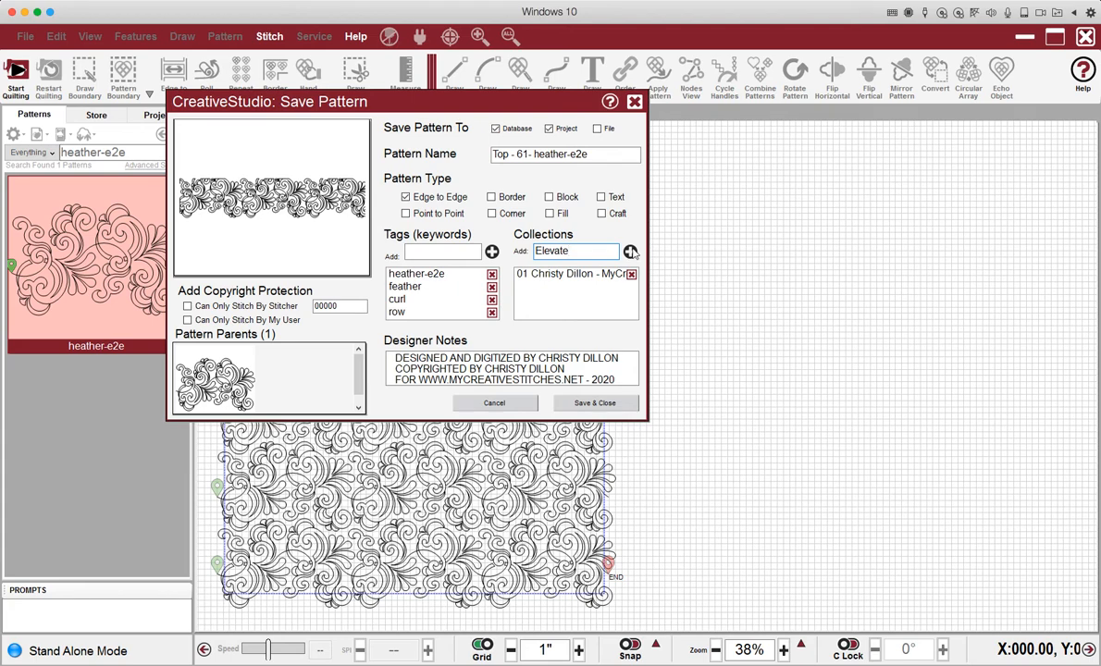
{"action": "left_click", "coordinate": [630, 252]}
{"action": "left_click", "coordinate": [597, 403]}
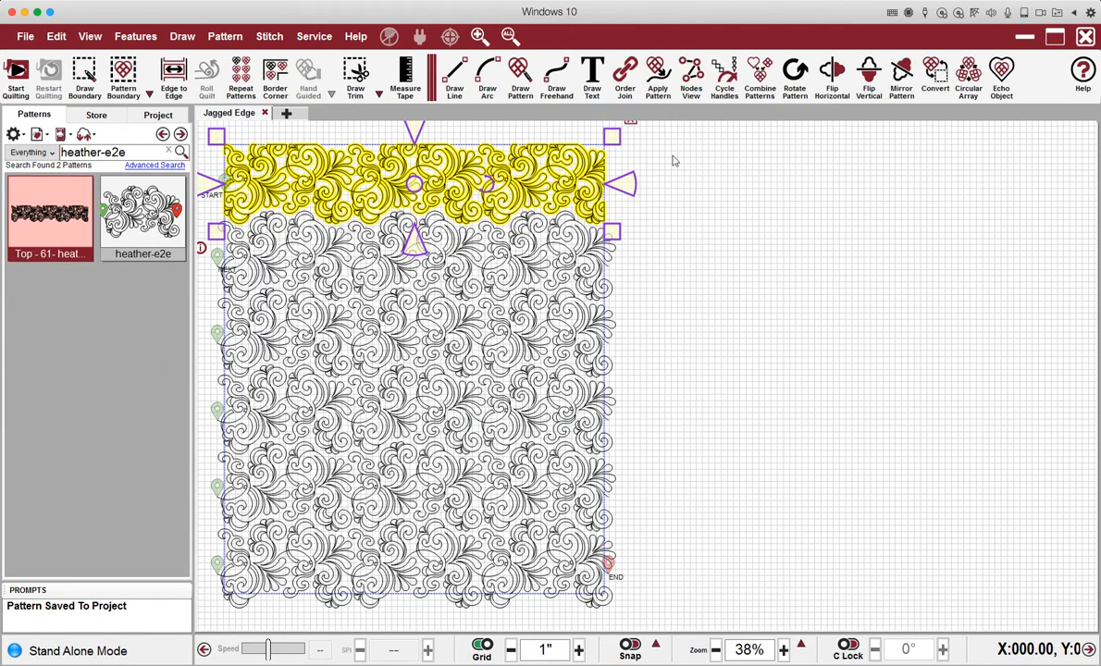
Fill the second heather-e2e row inside the boundary, combining its 3 patterns, then reselect the row.
{"action": "left_click_drag", "start_coordinate": [413, 184], "coordinate": [416, 136]}
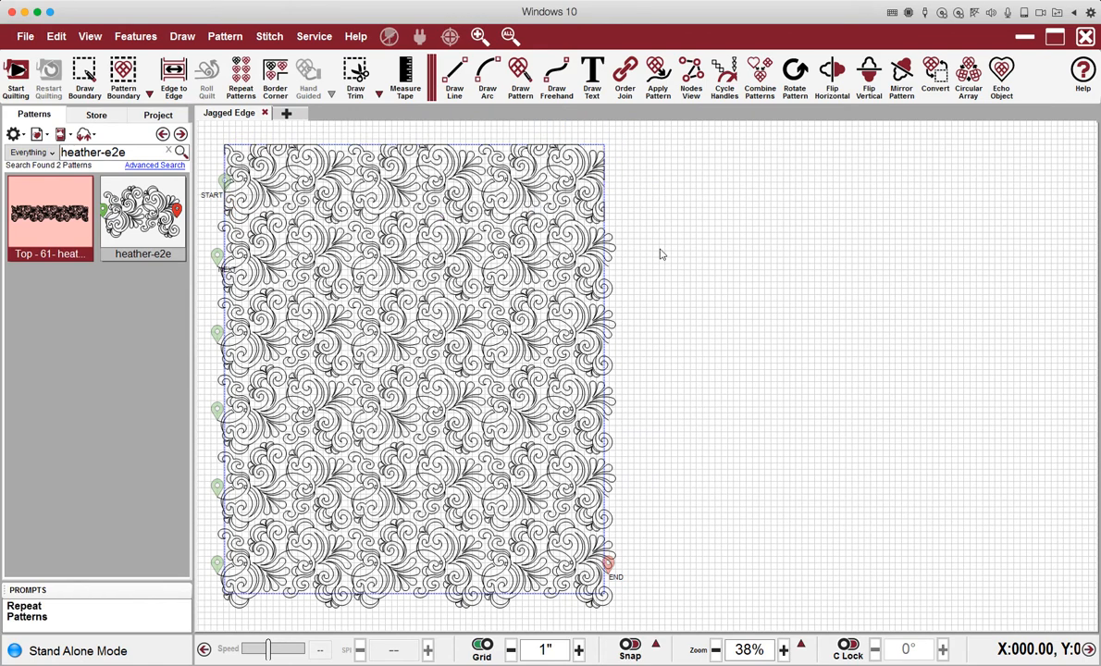
{"action": "left_click_drag", "start_coordinate": [665, 247], "coordinate": [195, 241]}
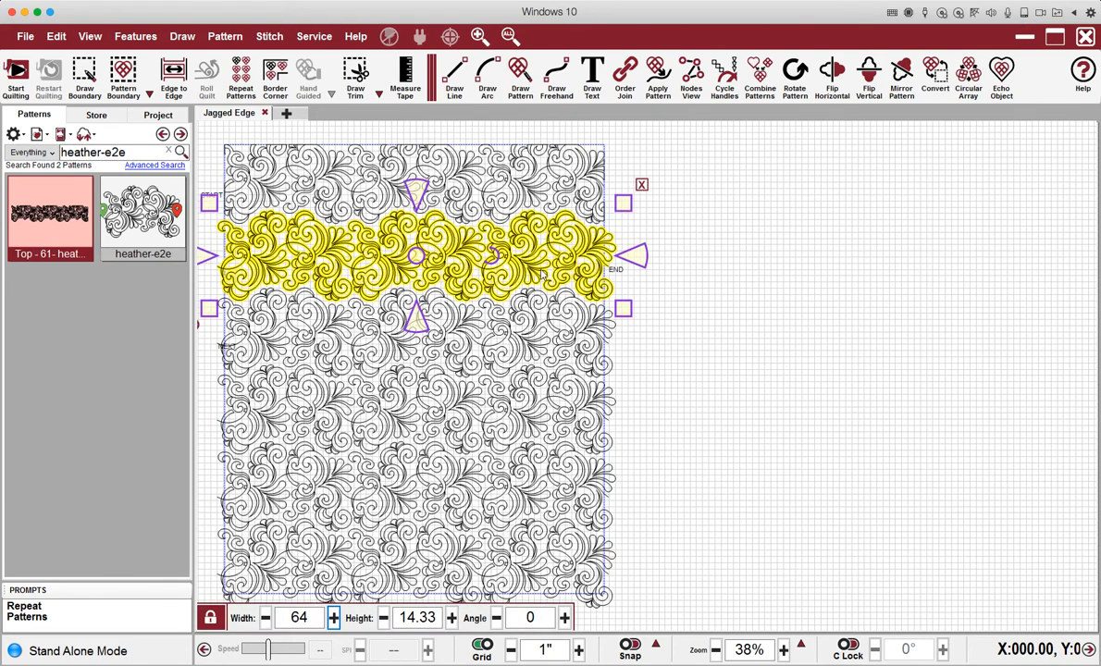
{"action": "right_click", "coordinate": [559, 257]}
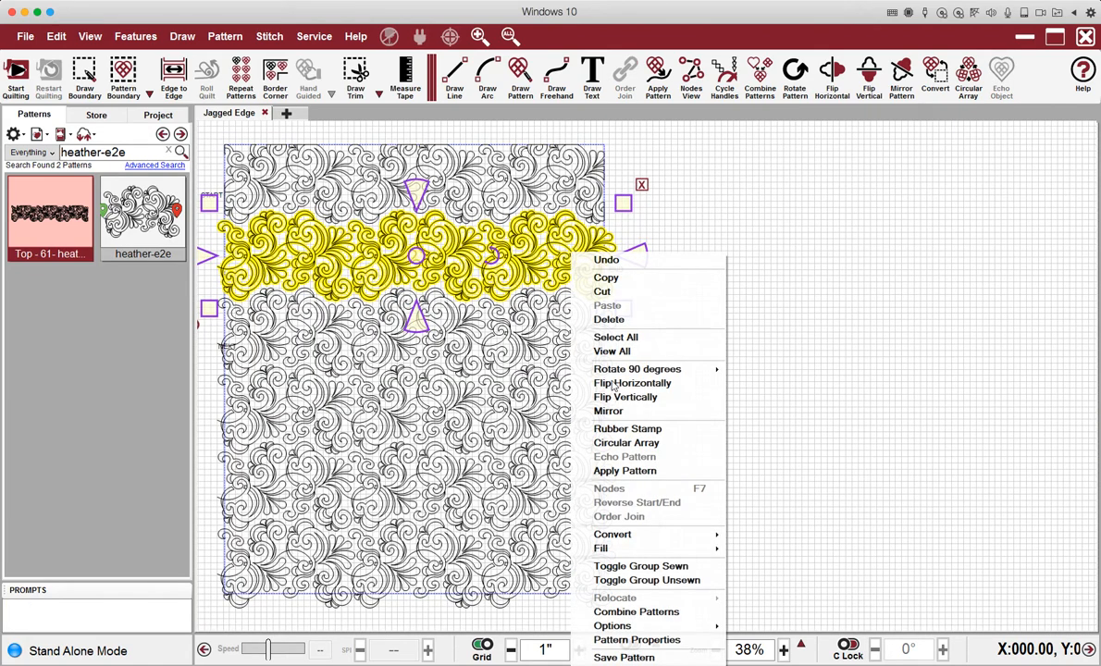
{"action": "mouse_move", "coordinate": [653, 548]}
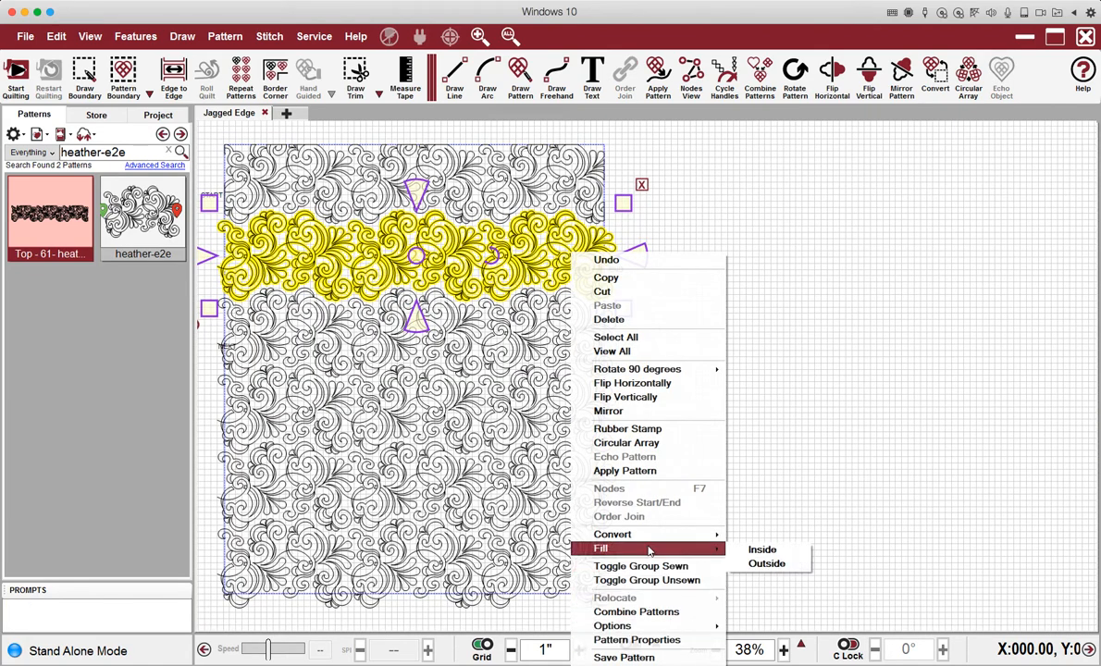
{"action": "left_click", "coordinate": [760, 551]}
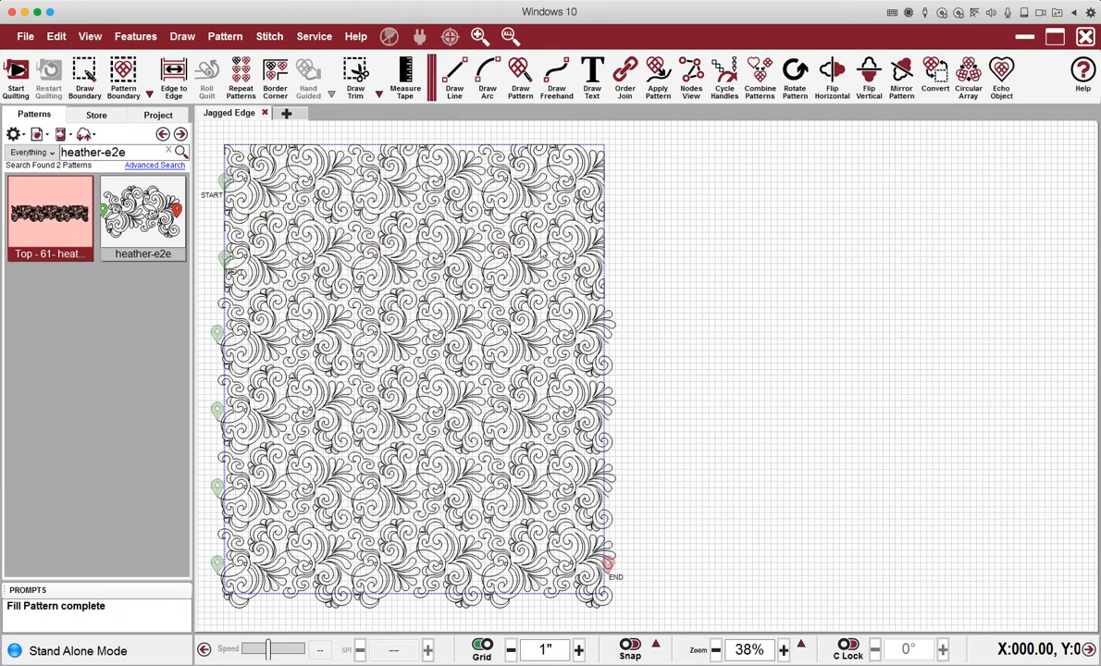
{"action": "left_click", "coordinate": [543, 250]}
{"action": "left_click_drag", "start_coordinate": [663, 250], "coordinate": [261, 259]}
Start saving the second row as a pattern named 'Middle - 61 -heather-e2e'.
{"action": "right_click", "coordinate": [497, 255]}
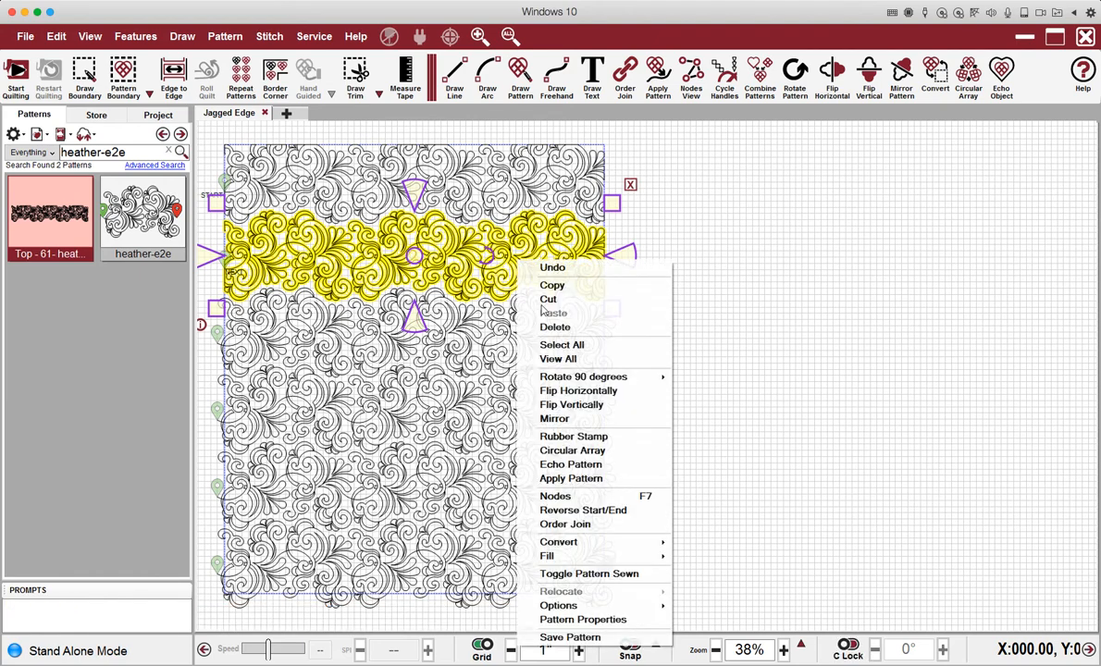
{"action": "left_click", "coordinate": [617, 637]}
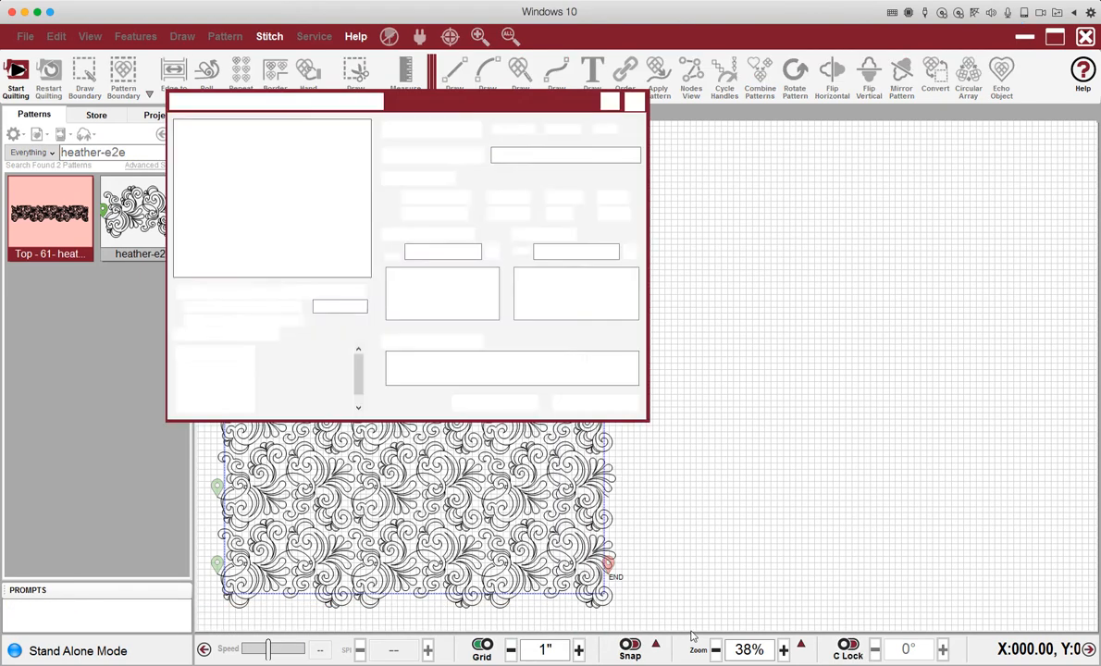
{"action": "left_click", "coordinate": [494, 154]}
{"action": "type", "text": "Mic"}
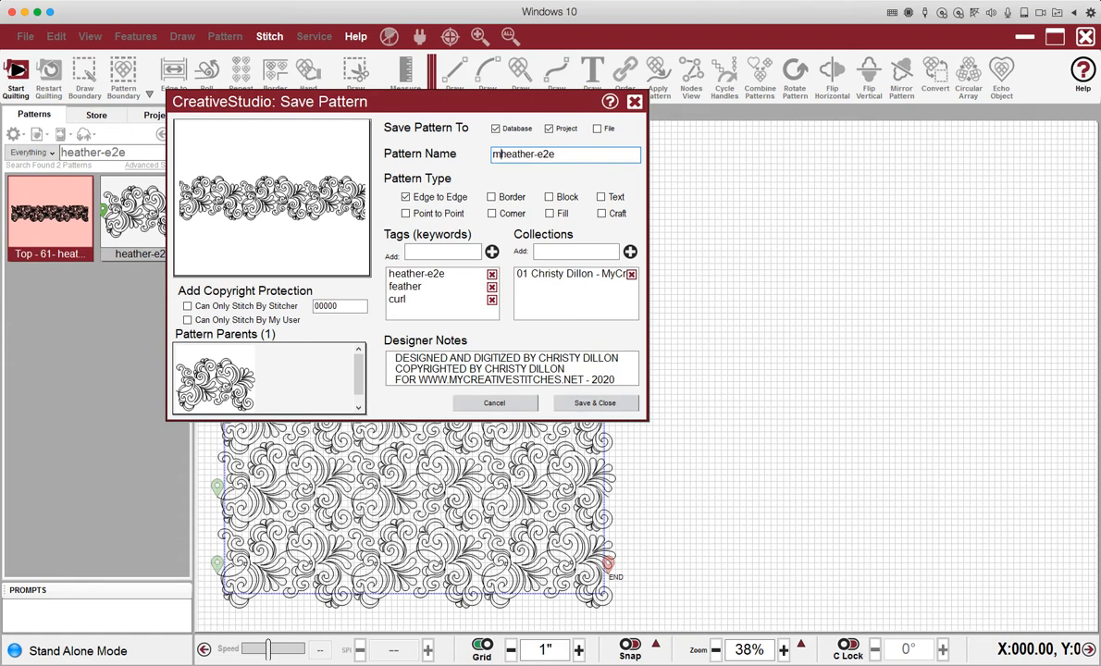
{"action": "type", "text": "dle - 61 "}
{"action": "type", "text": "-"}
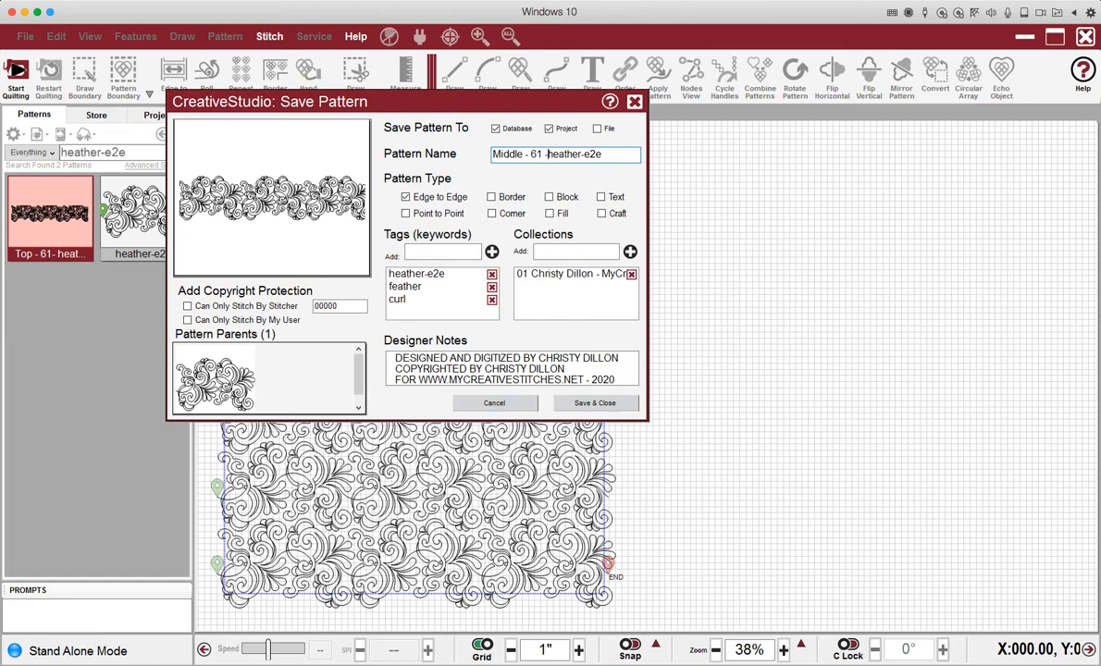
Tag the pattern 'row' and add it to the Elevate collection.
{"action": "left_click", "coordinate": [445, 254]}
{"action": "type", "text": "f"}
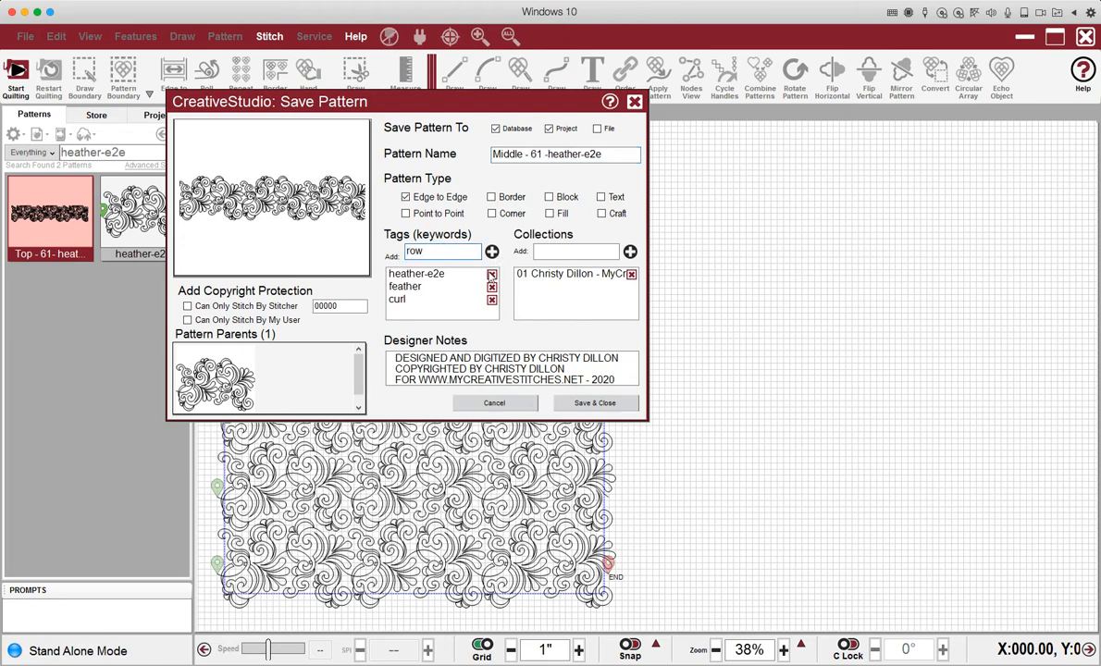
{"action": "left_click", "coordinate": [492, 251]}
{"action": "left_click", "coordinate": [557, 249]}
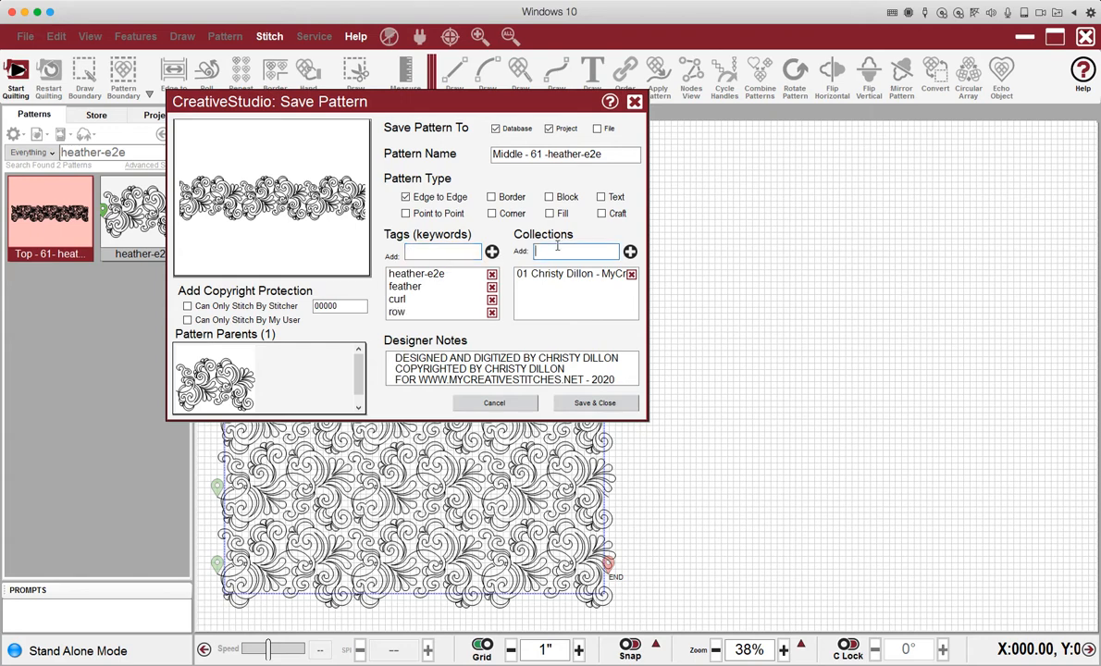
{"action": "type", "text": "Elevate"}
{"action": "left_click", "coordinate": [630, 251]}
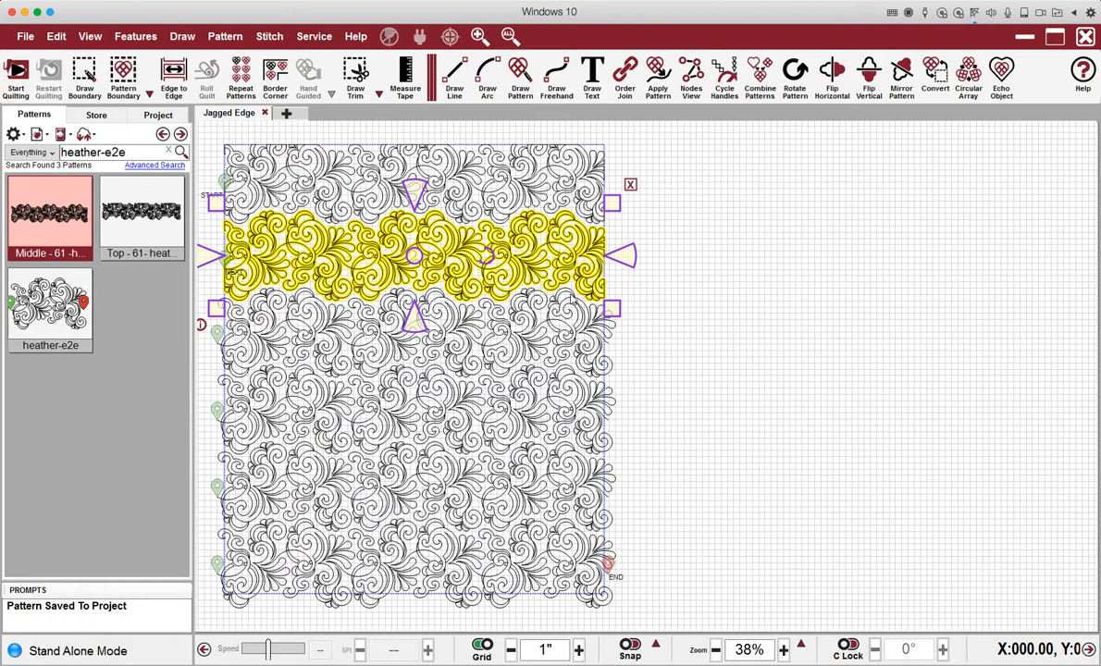
Select and then clear the middle row, the small third-row piece and the top row.
{"action": "left_click", "coordinate": [791, 246]}
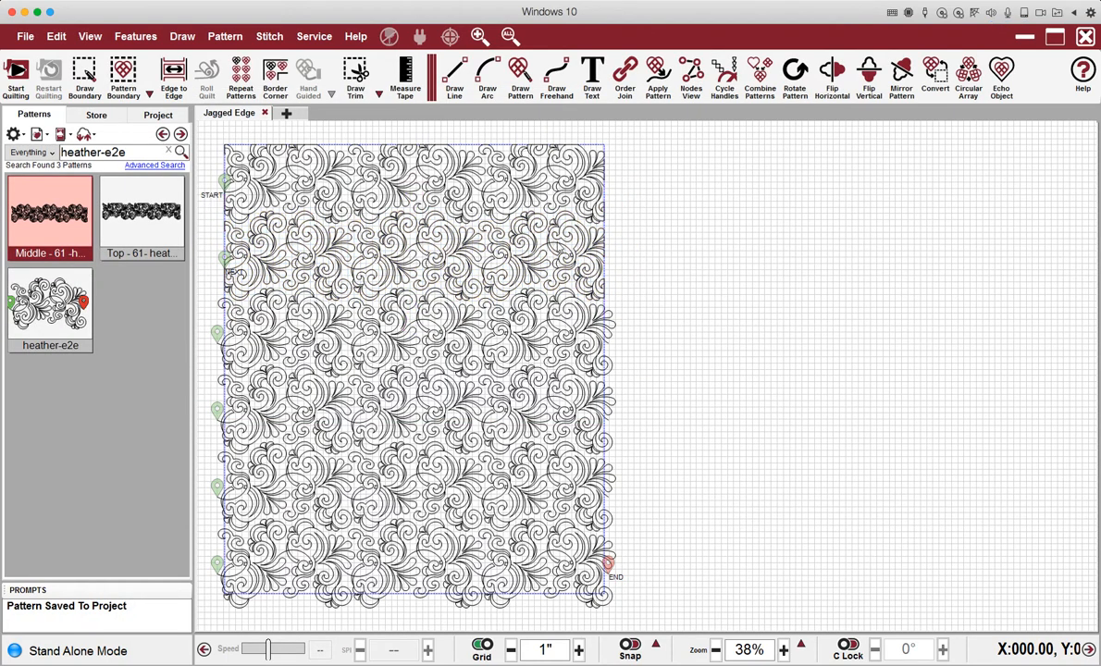
{"action": "left_click", "coordinate": [486, 227]}
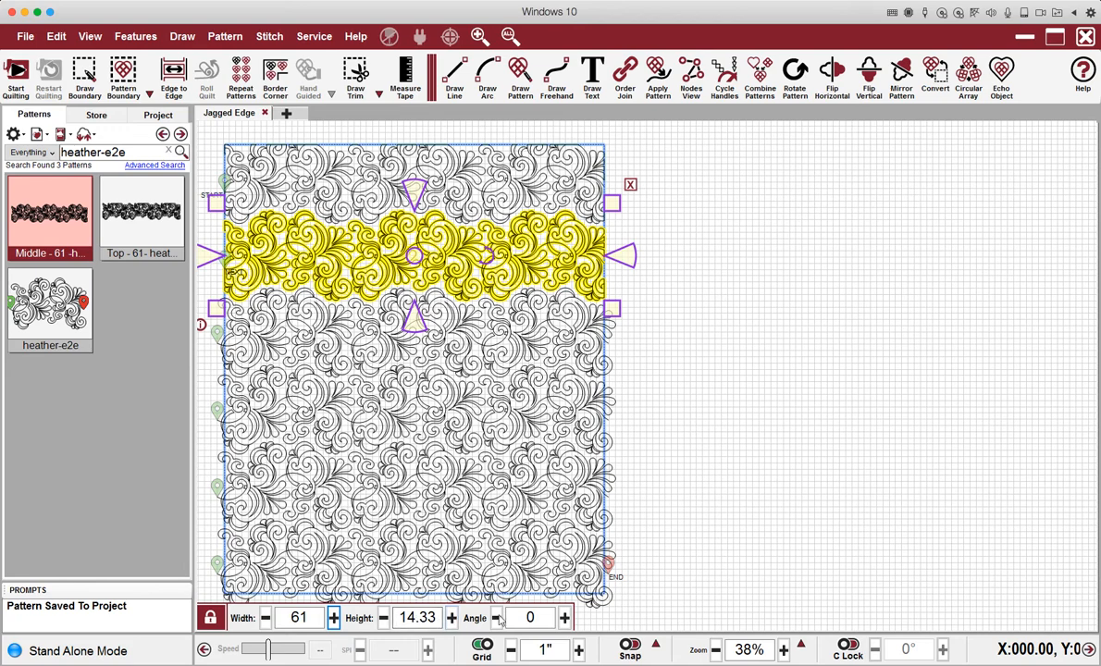
{"action": "left_click", "coordinate": [566, 335]}
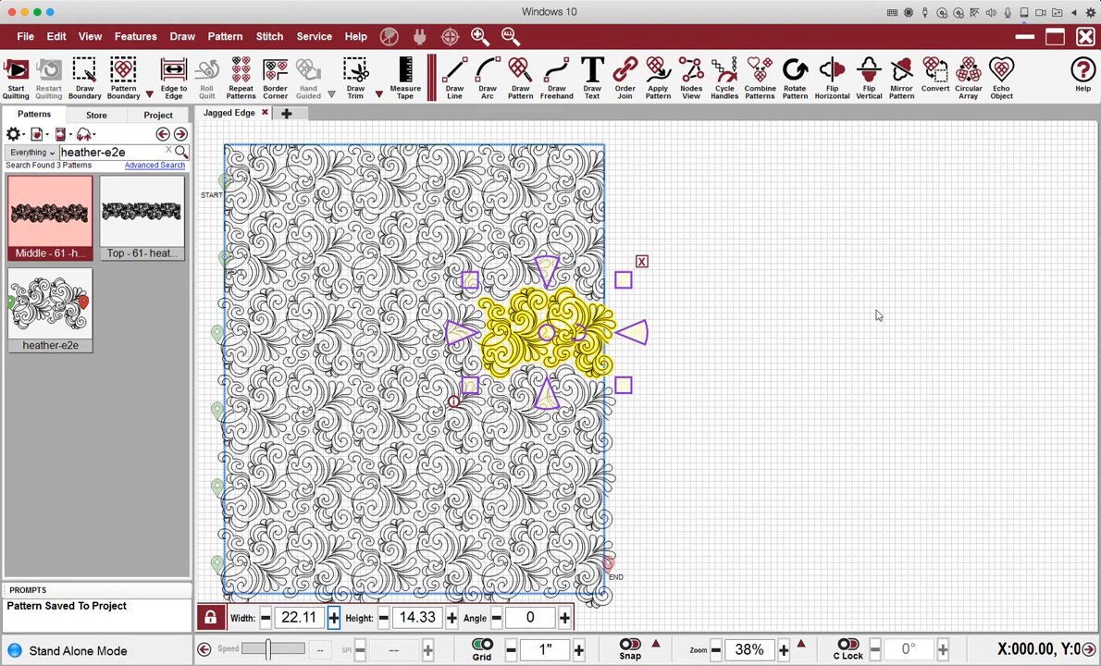
{"action": "left_click", "coordinate": [531, 175]}
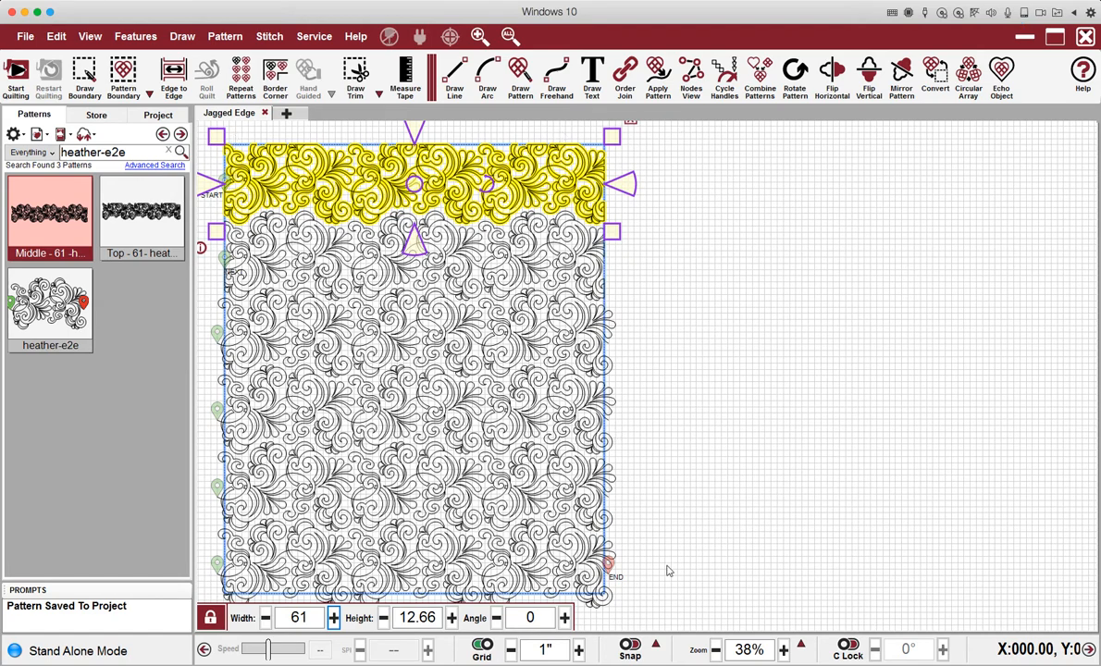
{"action": "key", "text": "Delete"}
Fill the bottom row inside the quilt boundary, combining its 3 patterns, then reselect it.
{"action": "left_click_drag", "start_coordinate": [672, 565], "coordinate": [209, 560]}
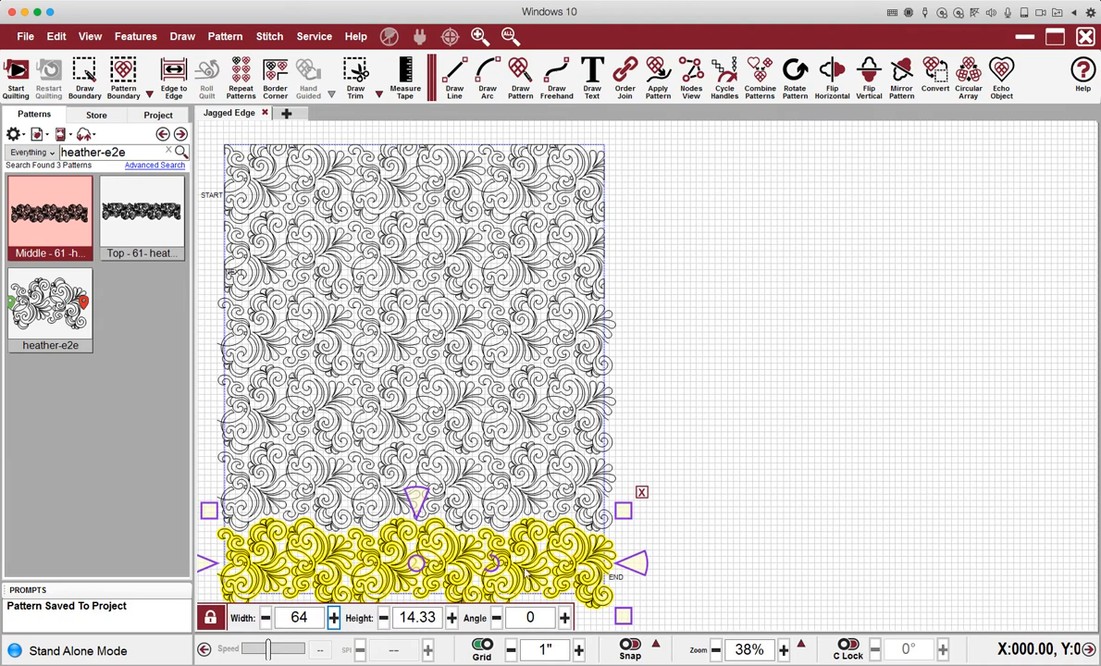
{"action": "right_click", "coordinate": [562, 568]}
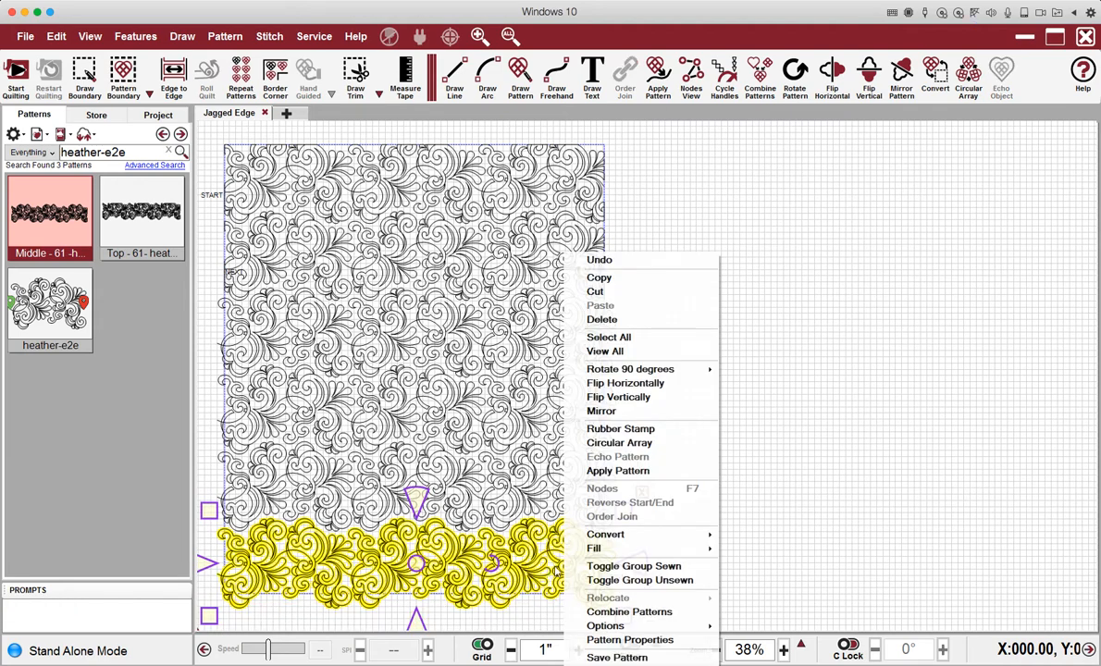
{"action": "mouse_move", "coordinate": [672, 553]}
{"action": "left_click", "coordinate": [708, 510]}
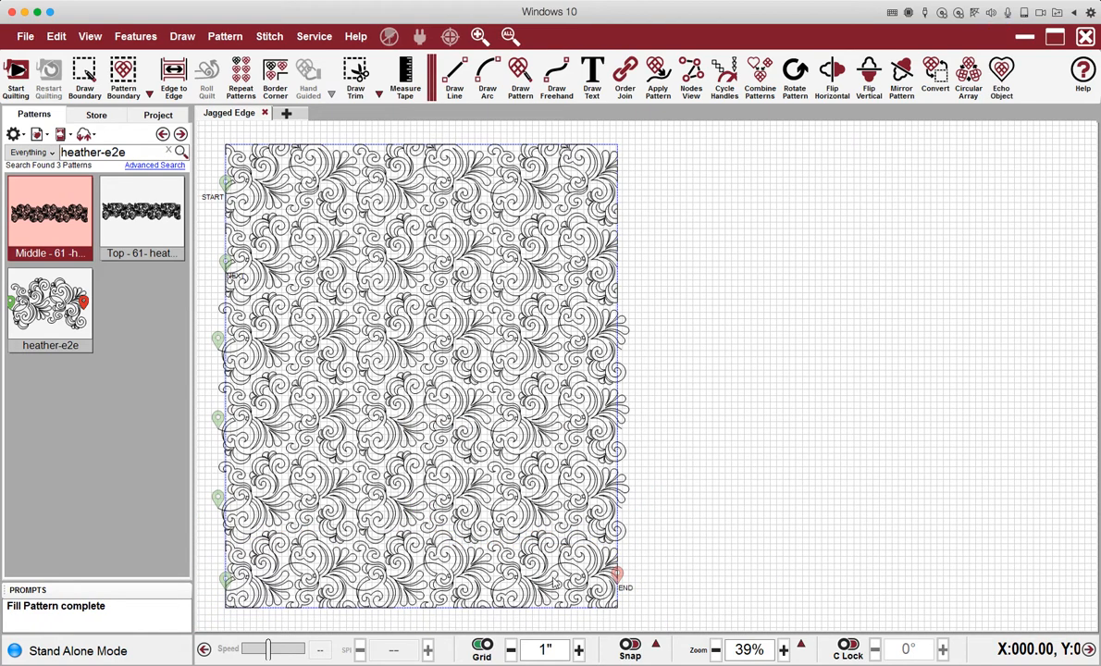
{"action": "left_click", "coordinate": [554, 579]}
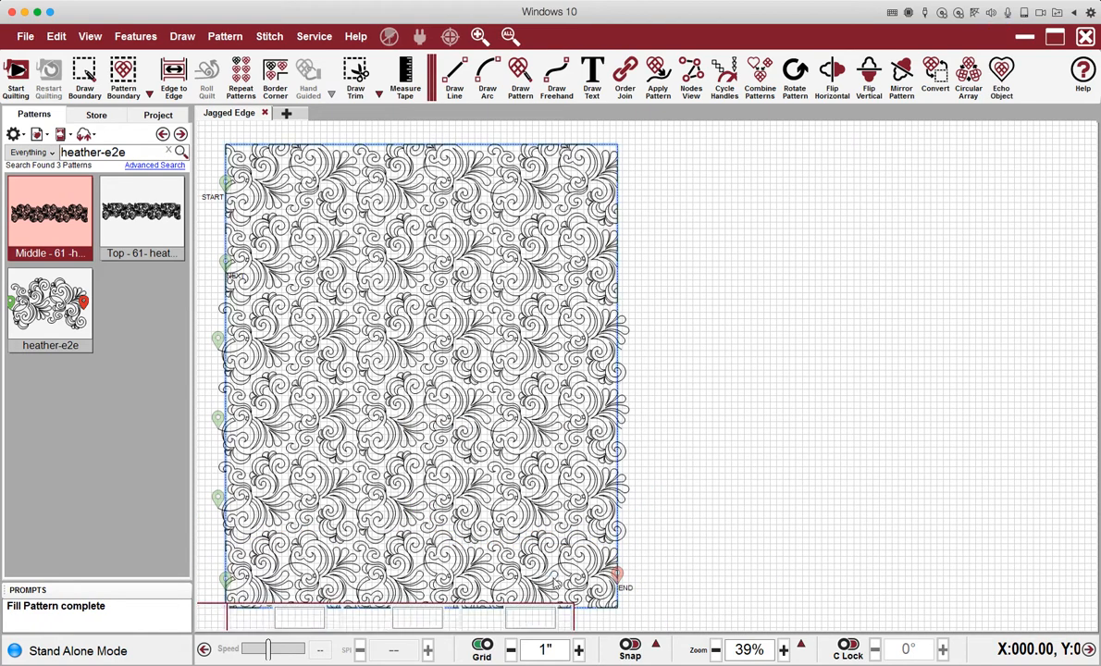
{"action": "left_click_drag", "start_coordinate": [683, 573], "coordinate": [198, 567]}
Start saving the bottom row as the pattern 'bottom - 61 heather-e2e'.
{"action": "right_click", "coordinate": [530, 584]}
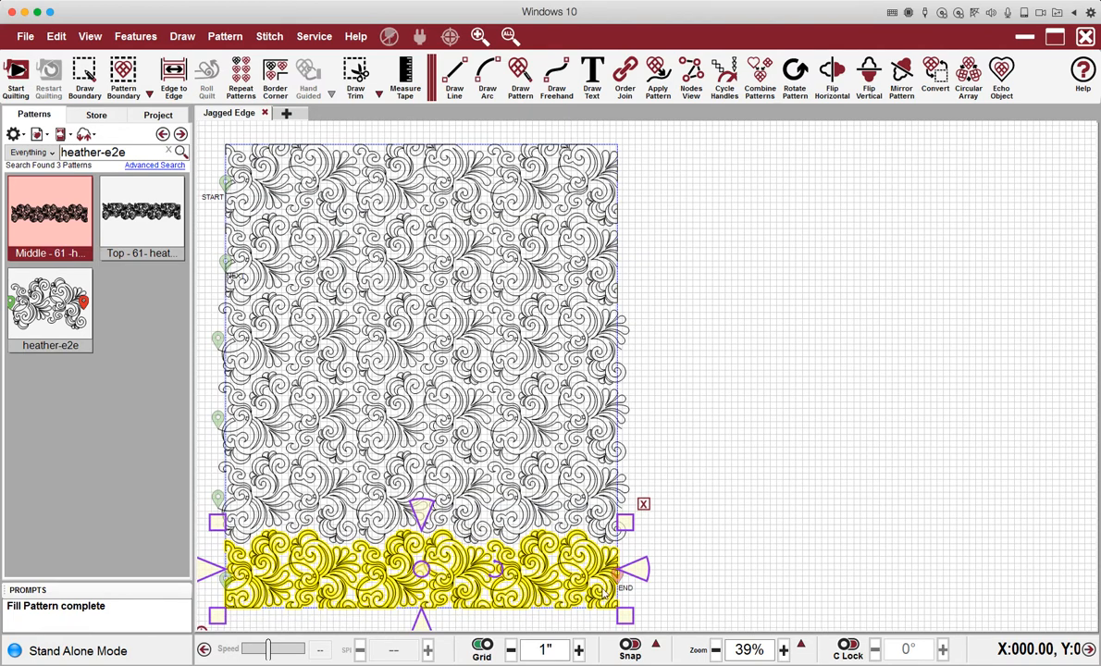
{"action": "right_click", "coordinate": [547, 550]}
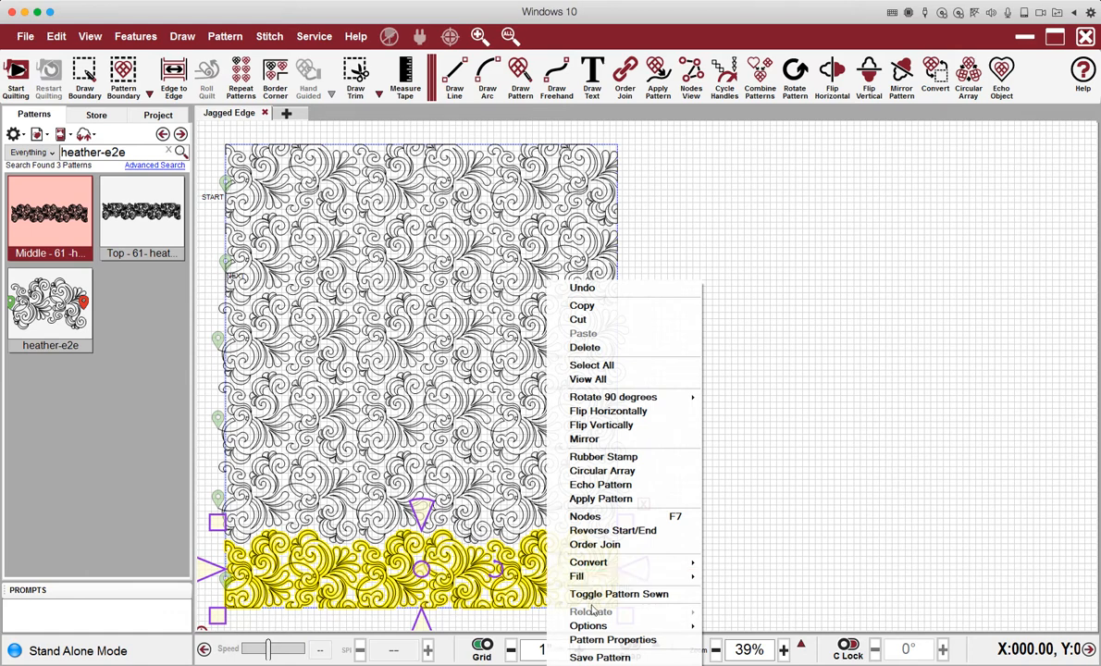
{"action": "left_click", "coordinate": [597, 656]}
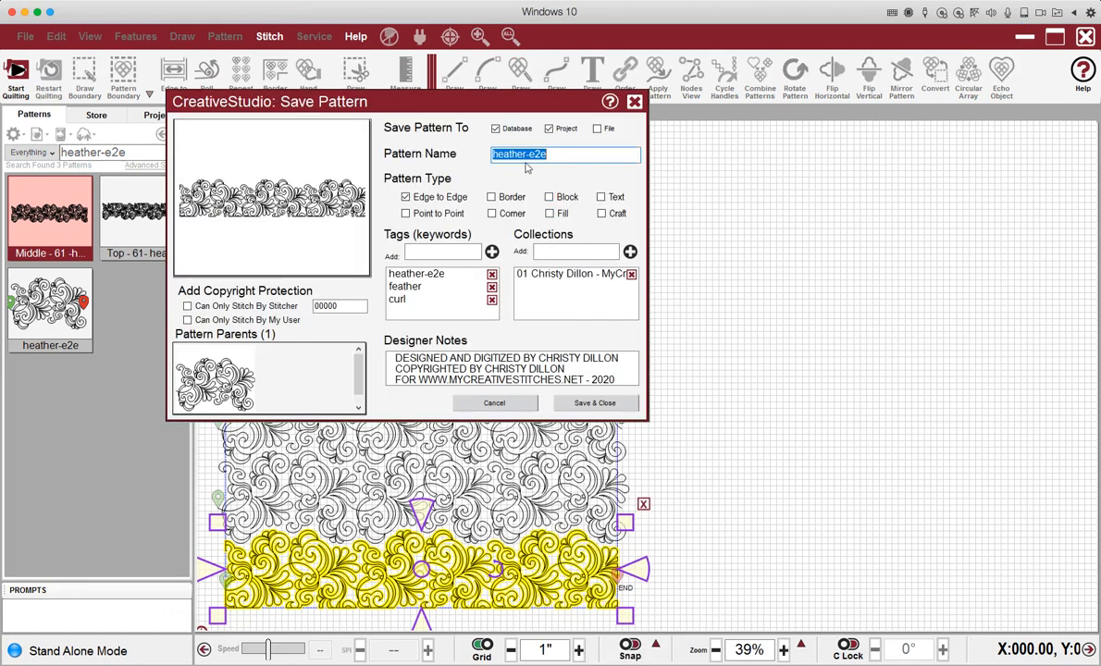
{"action": "left_click", "coordinate": [493, 155]}
{"action": "type", "text": "bottom "}
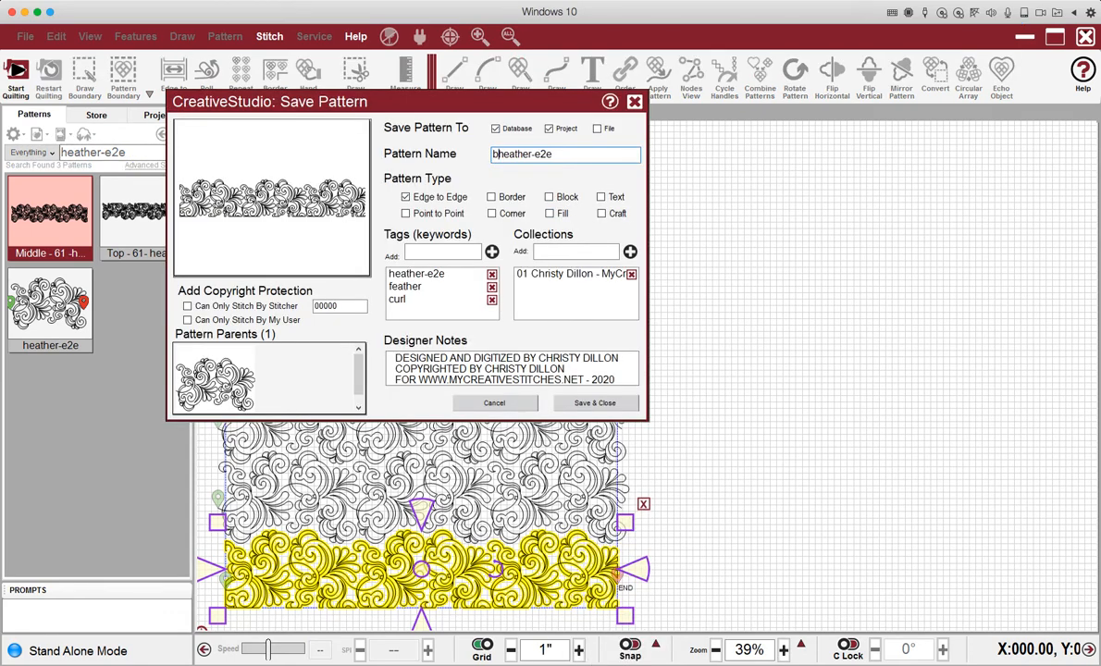
{"action": "type", "text": "- 61"}
Tag the pattern 'row', add it to the Elevate collection, and save it.
{"action": "left_click", "coordinate": [419, 253]}
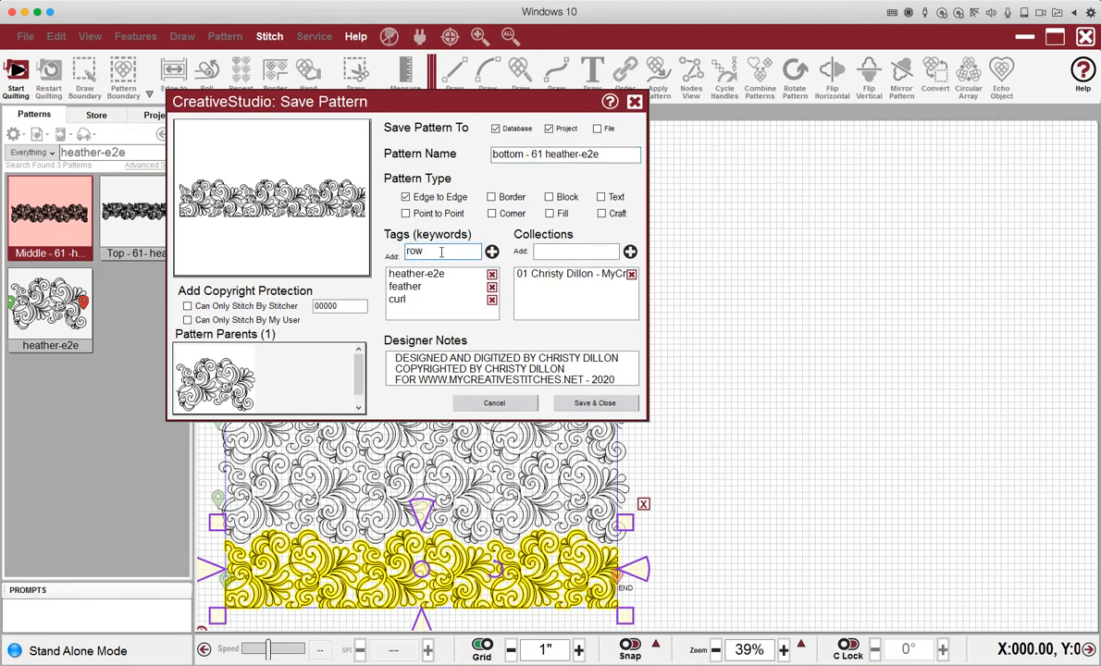
{"action": "left_click", "coordinate": [492, 251]}
{"action": "left_click", "coordinate": [575, 253]}
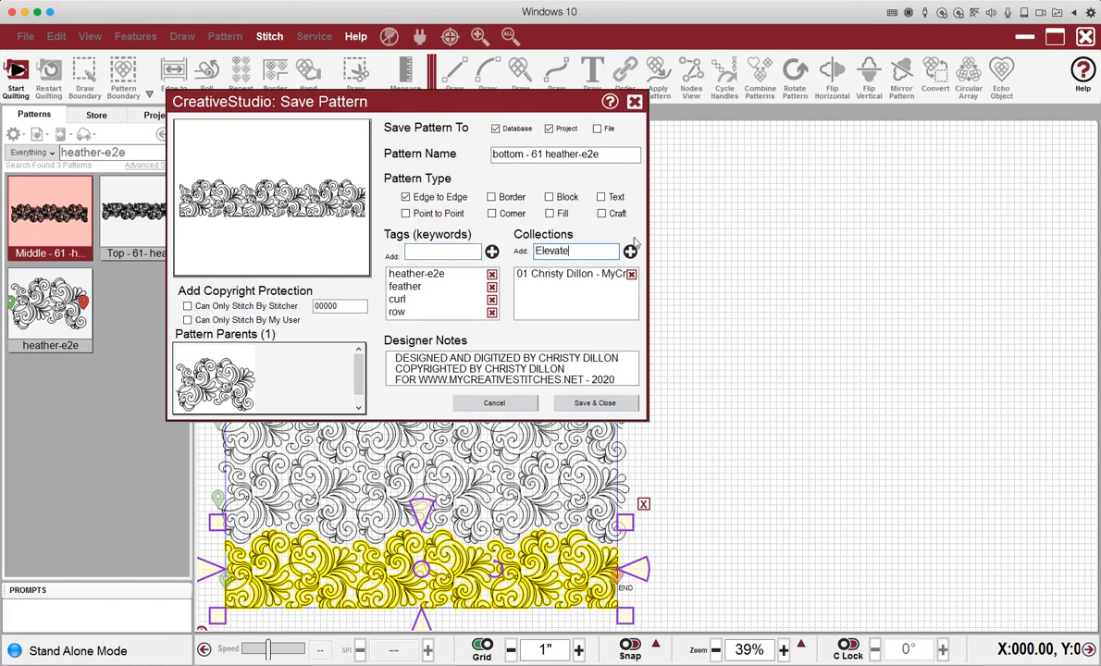
{"action": "left_click", "coordinate": [630, 251]}
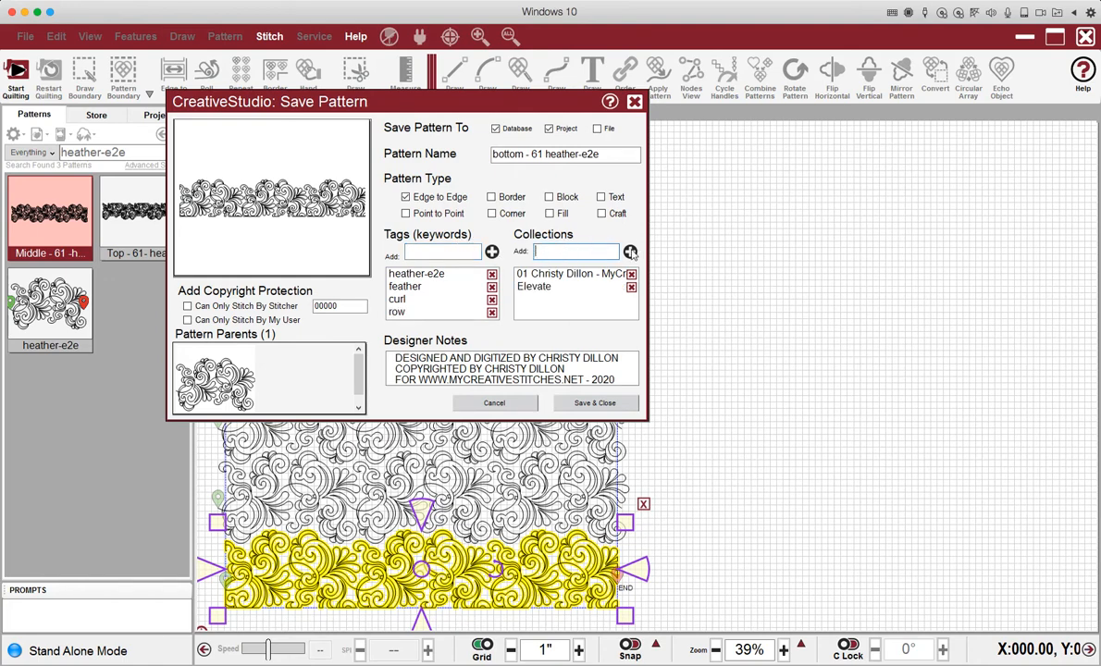
{"action": "left_click", "coordinate": [596, 403]}
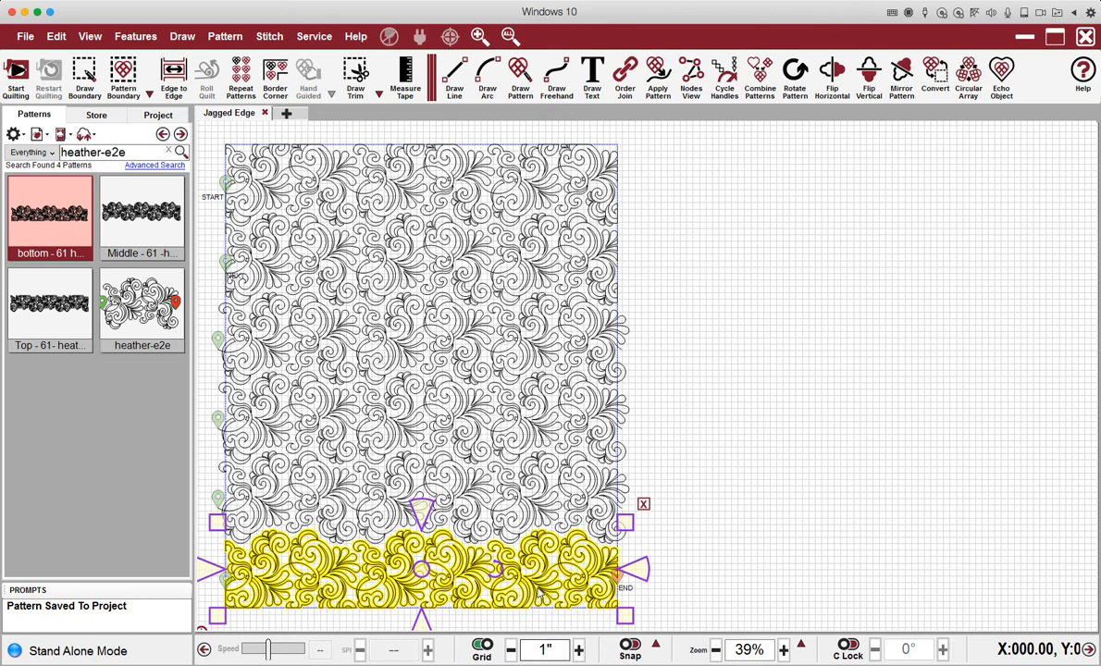
{"action": "key", "text": "Delete"}
{"action": "left_click", "coordinate": [472, 550]}
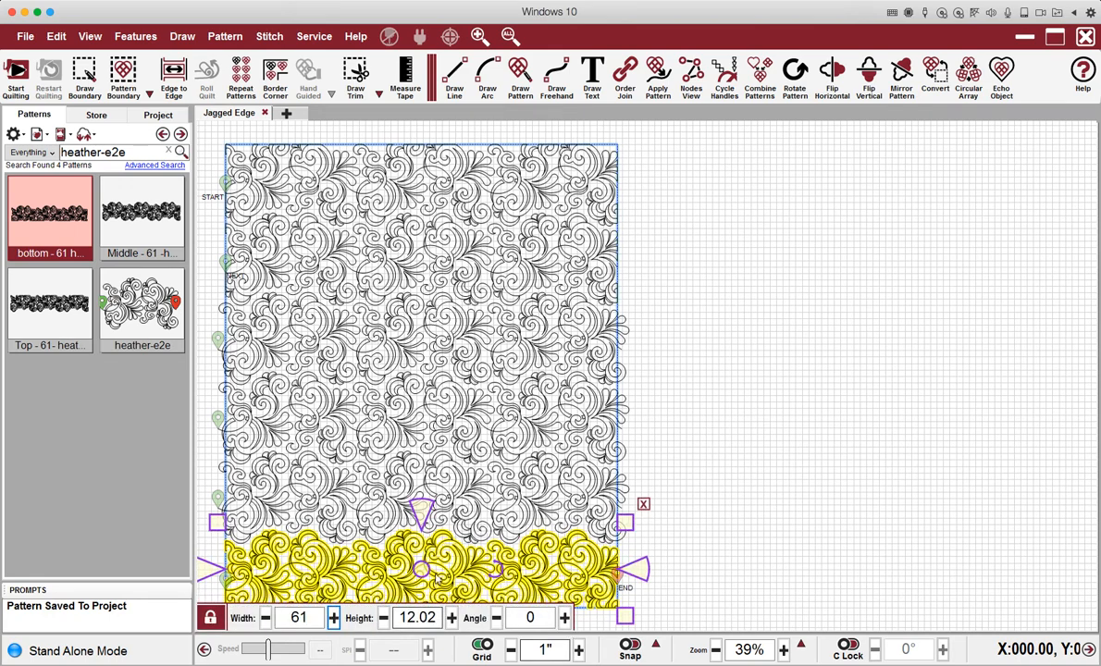
{"action": "left_click", "coordinate": [497, 243]}
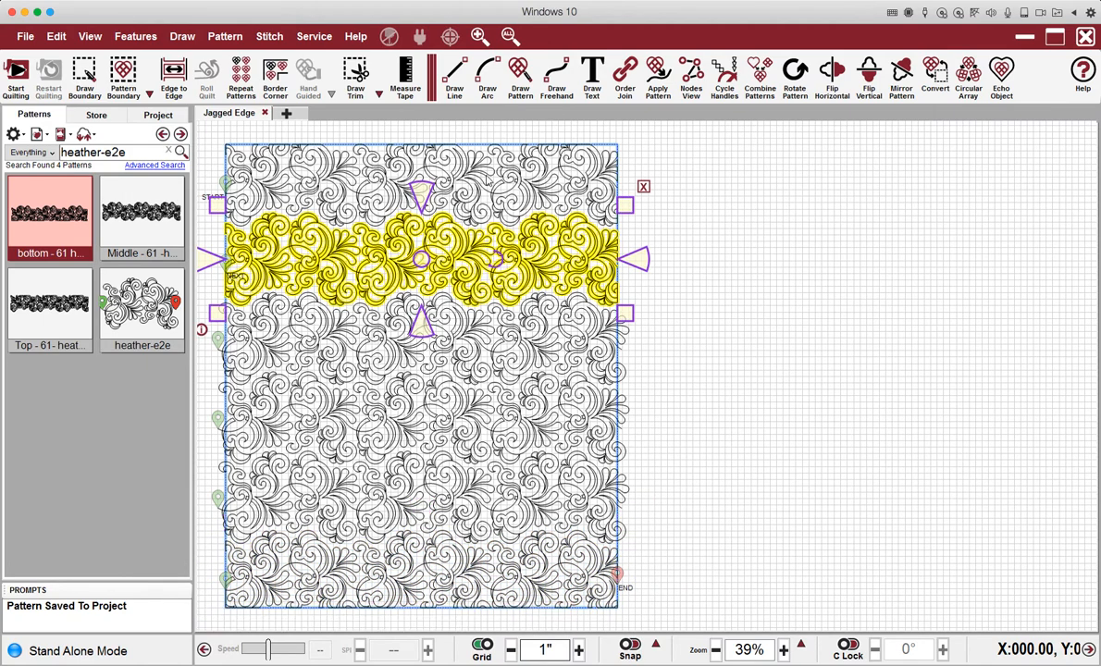
{"action": "left_click", "coordinate": [488, 182]}
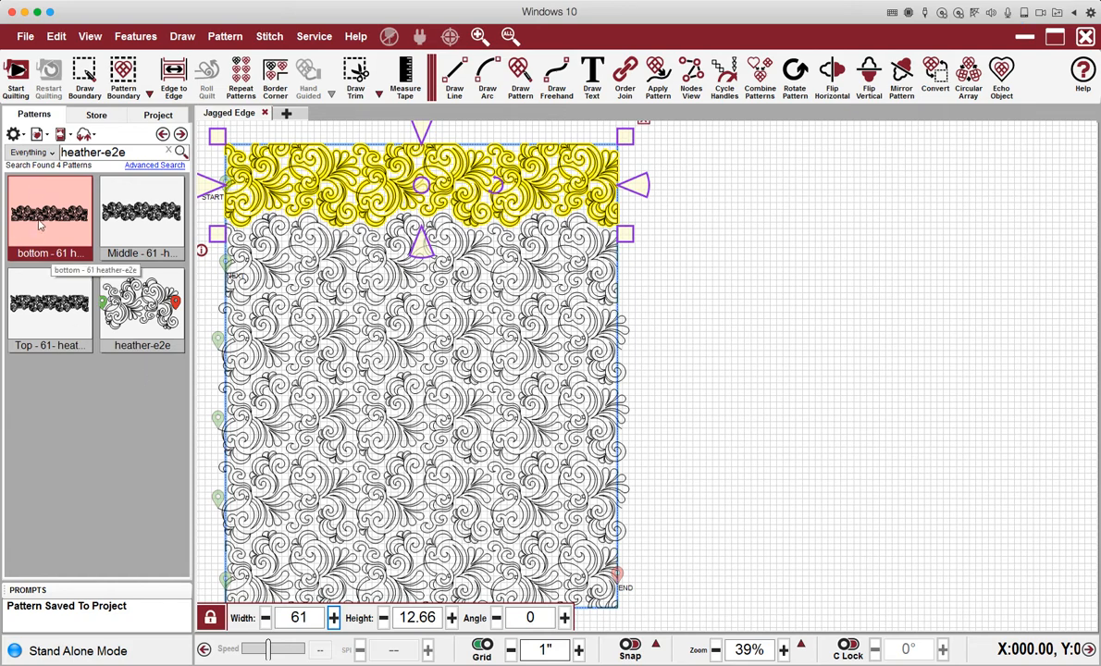
Select the bottom, Middle and Top patterns together and back them up to the cloud.
{"action": "left_click", "coordinate": [136, 205], "text": "ctrl"}
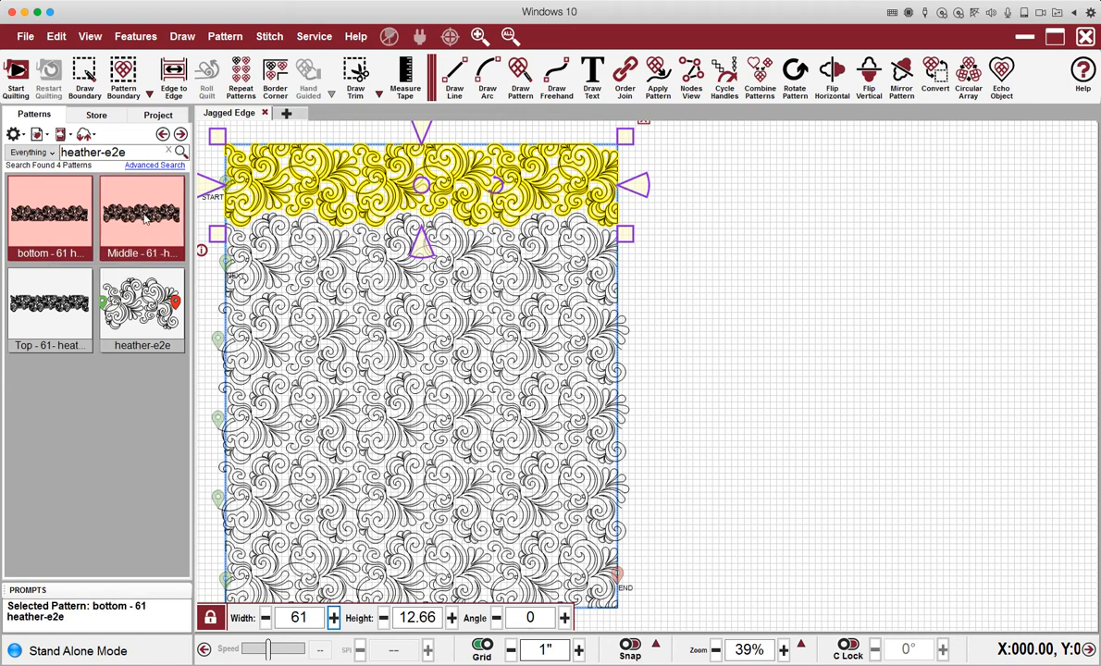
{"action": "left_click", "coordinate": [44, 294], "text": "ctrl"}
{"action": "right_click", "coordinate": [49, 203]}
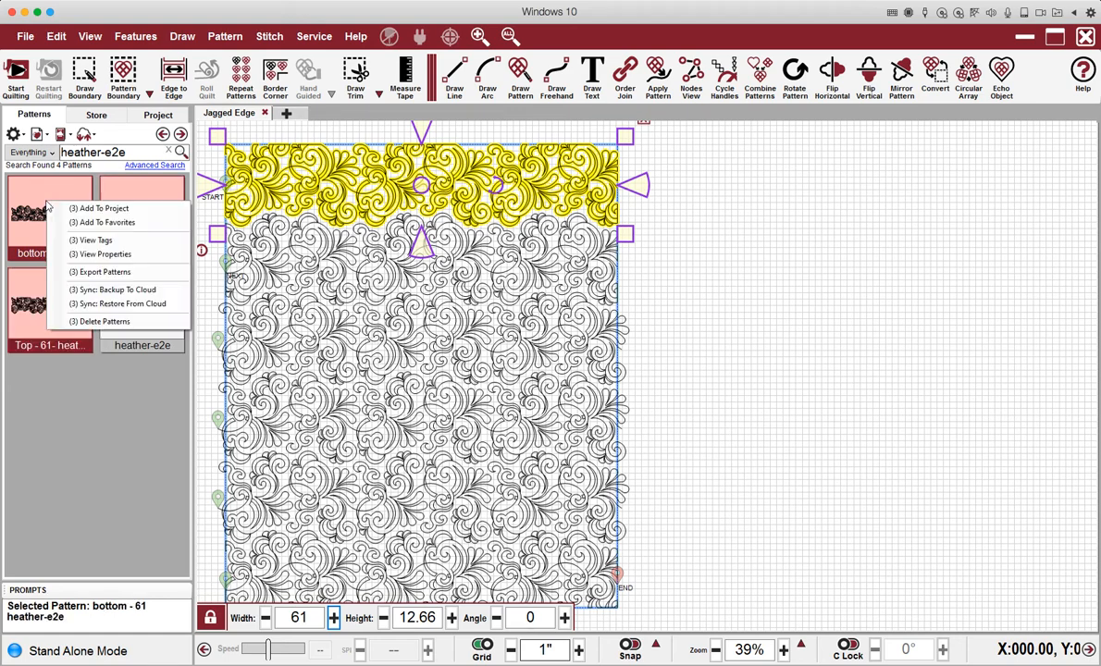
{"action": "left_click", "coordinate": [97, 292]}
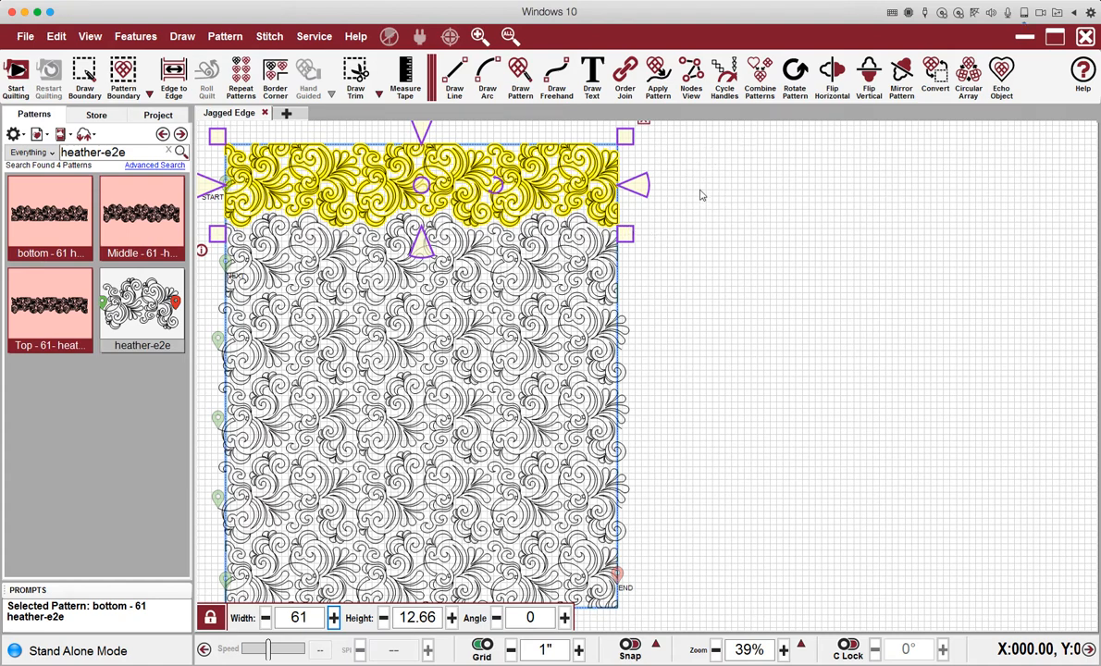
{"action": "left_click", "coordinate": [511, 261]}
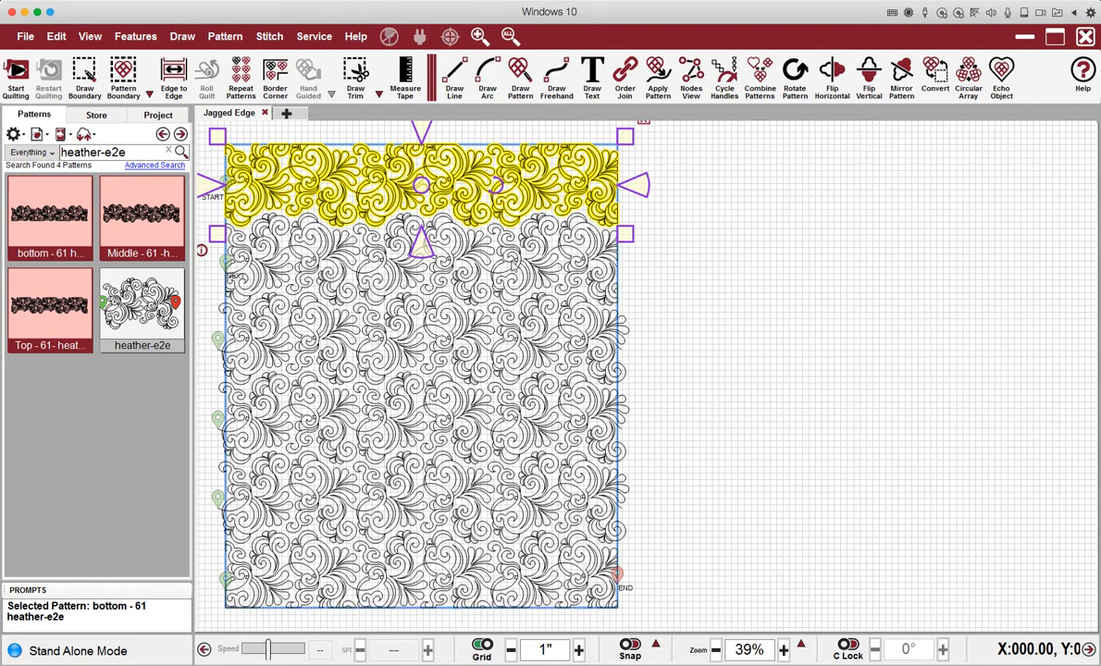
{"action": "left_click_drag", "start_coordinate": [480, 181], "coordinate": [481, 250]}
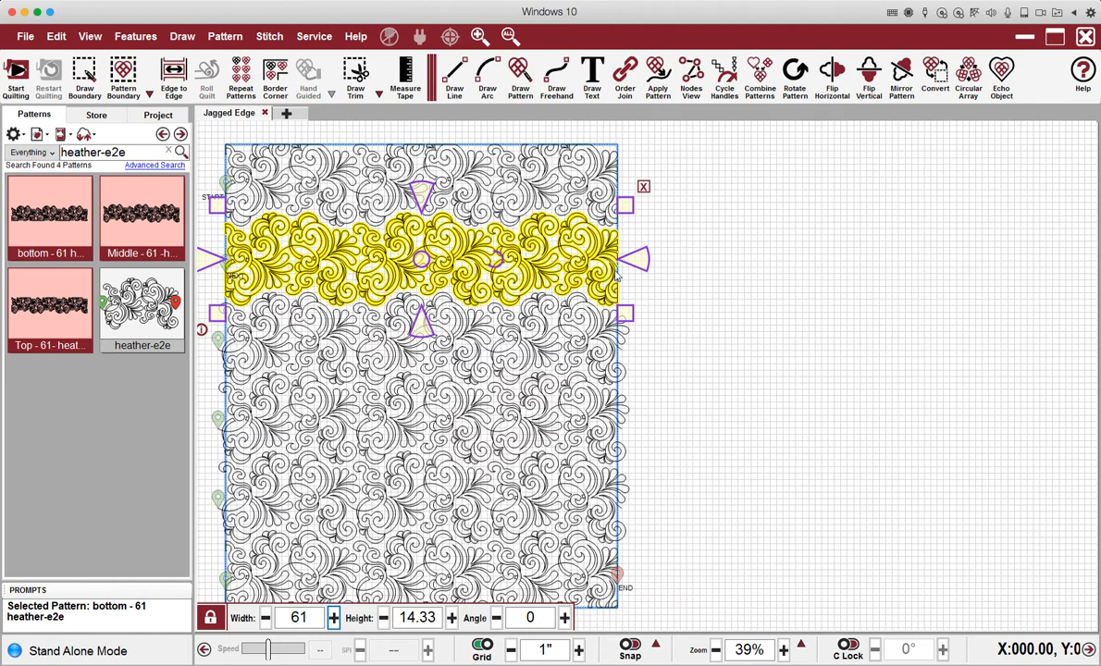
{"action": "left_click", "coordinate": [520, 469]}
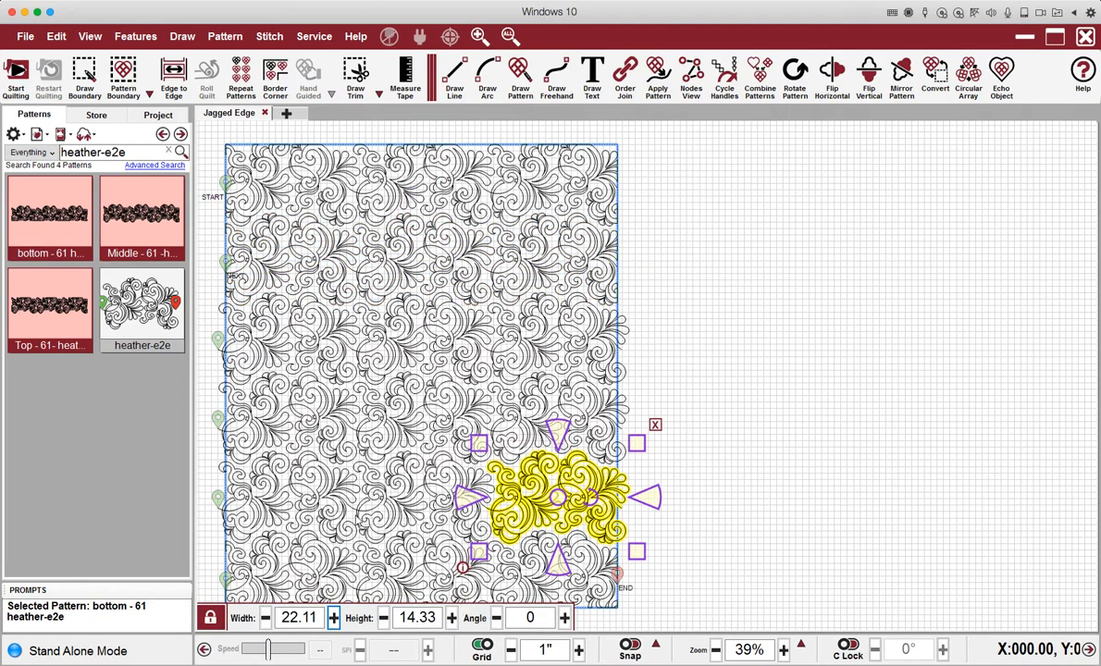
{"action": "scroll", "coordinate": [660, 524], "scroll_direction": "down", "scroll_amount": 1}
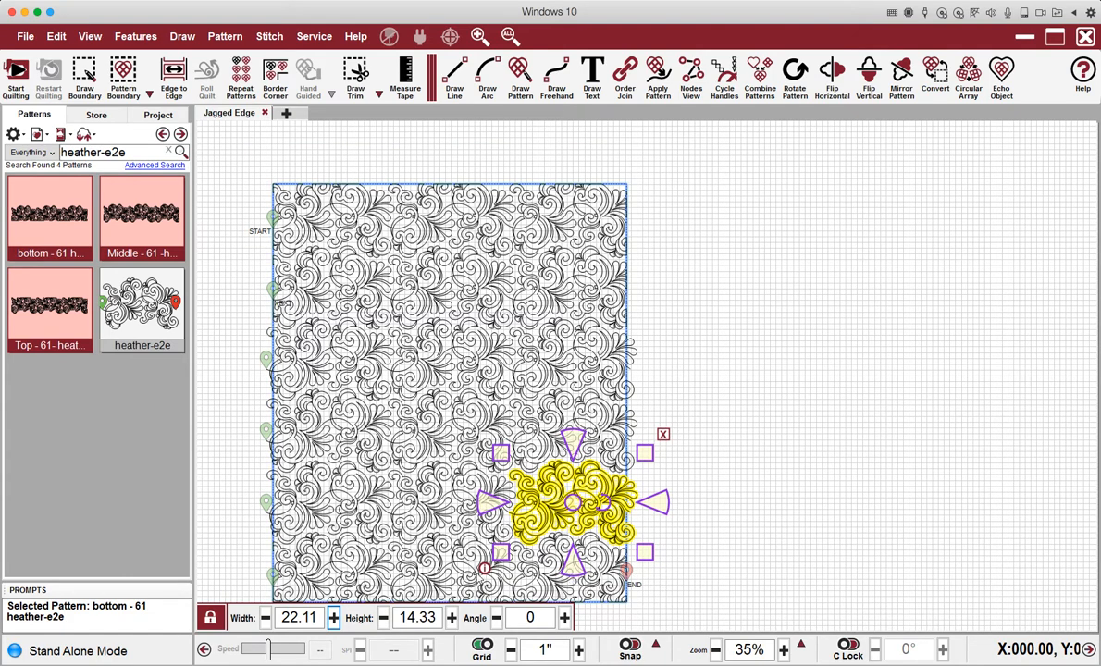
{"action": "left_click", "coordinate": [535, 578]}
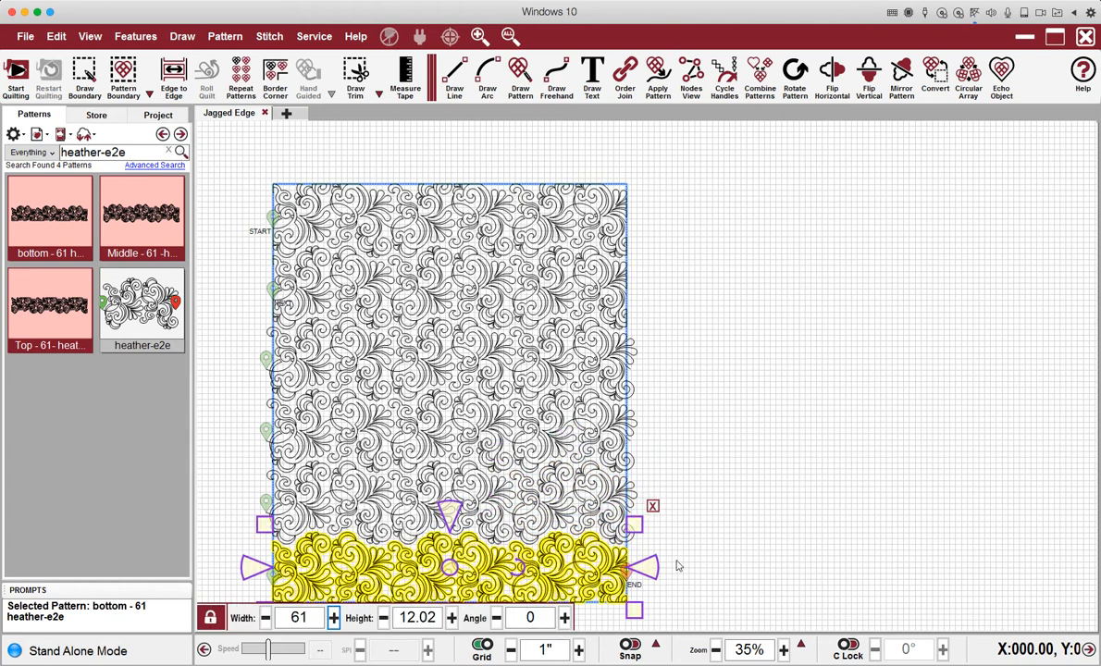